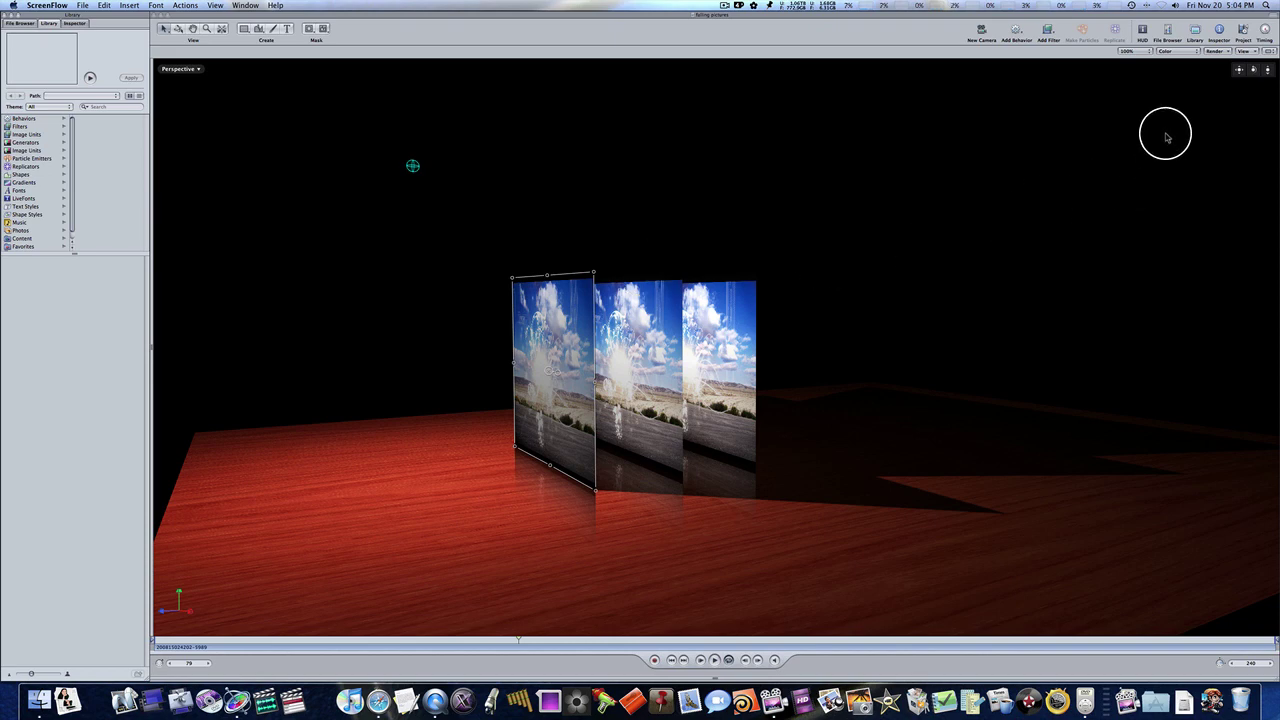
- Show the layers list and rename the bottom photo layer to 'Front'
left_click(1241, 31)
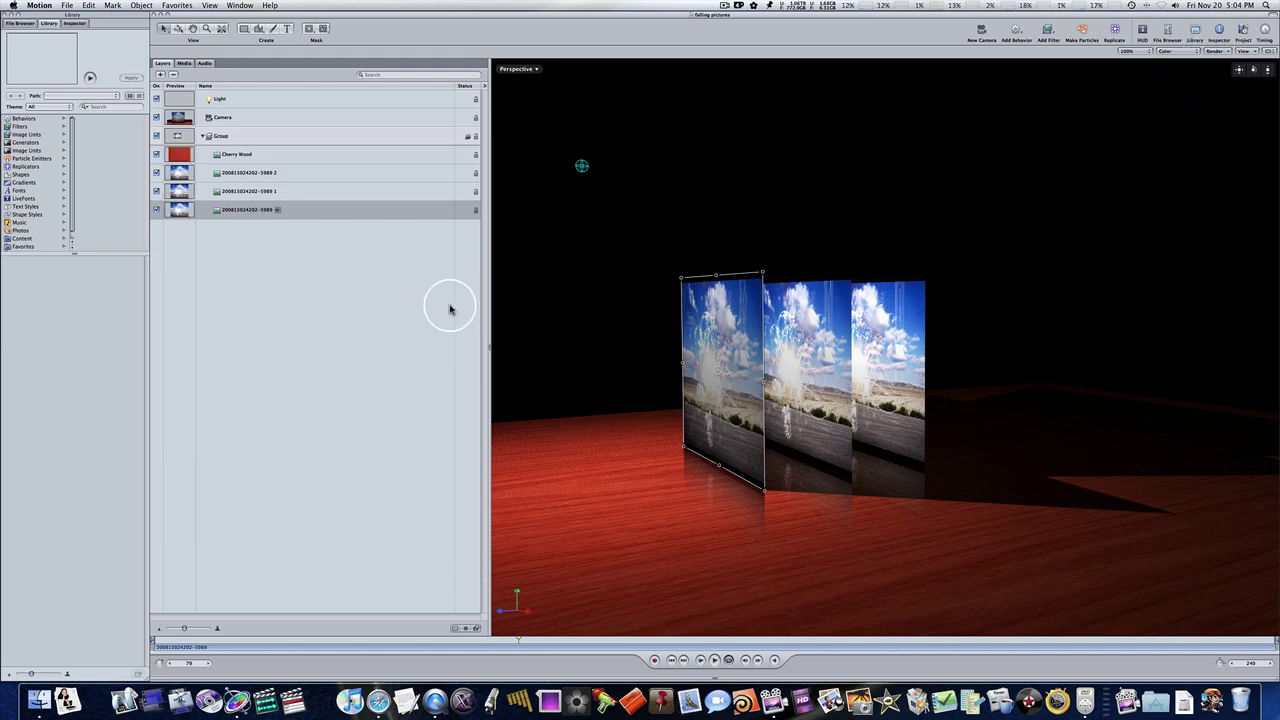
left_click(312, 193)
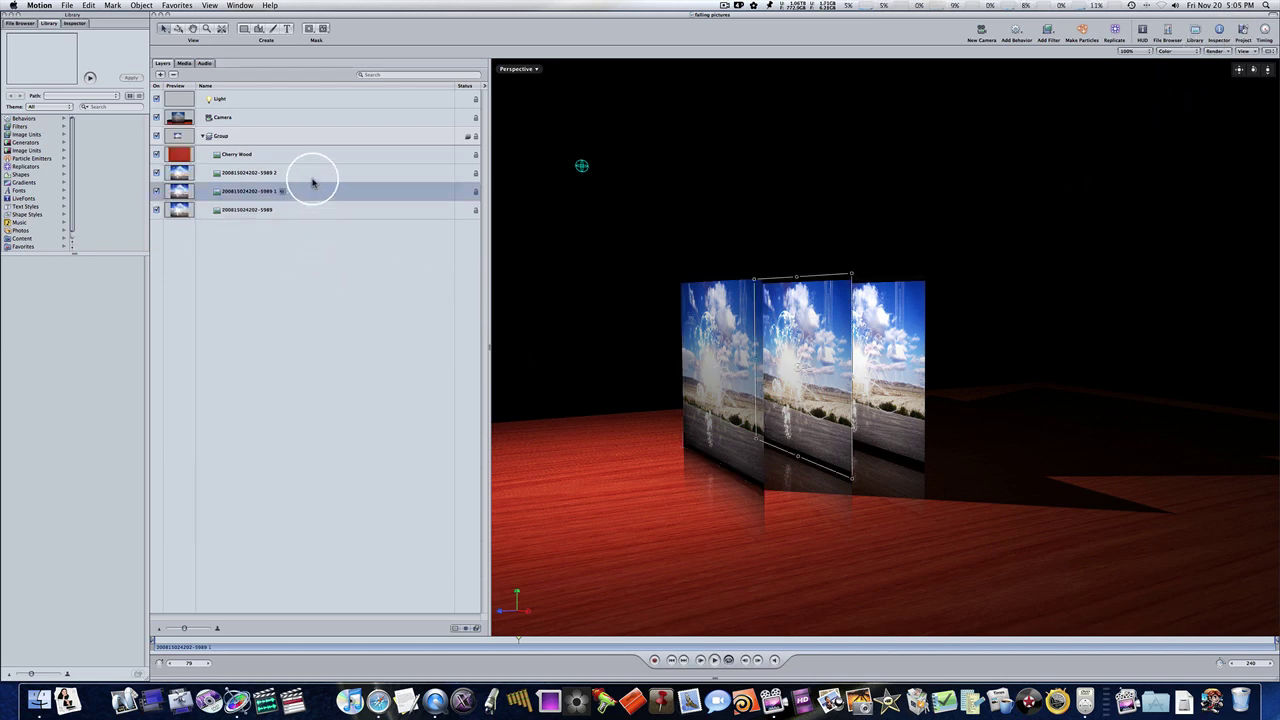
left_click(312, 172)
left_click(293, 207)
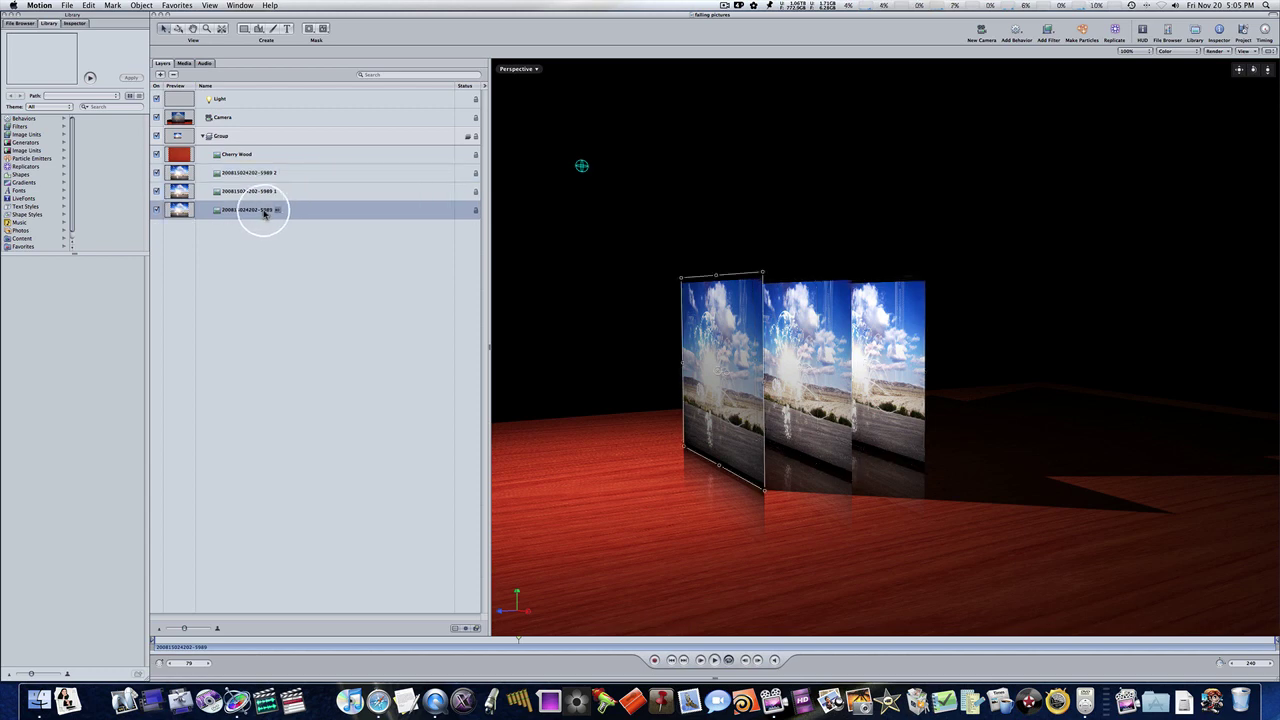
double_click(264, 212)
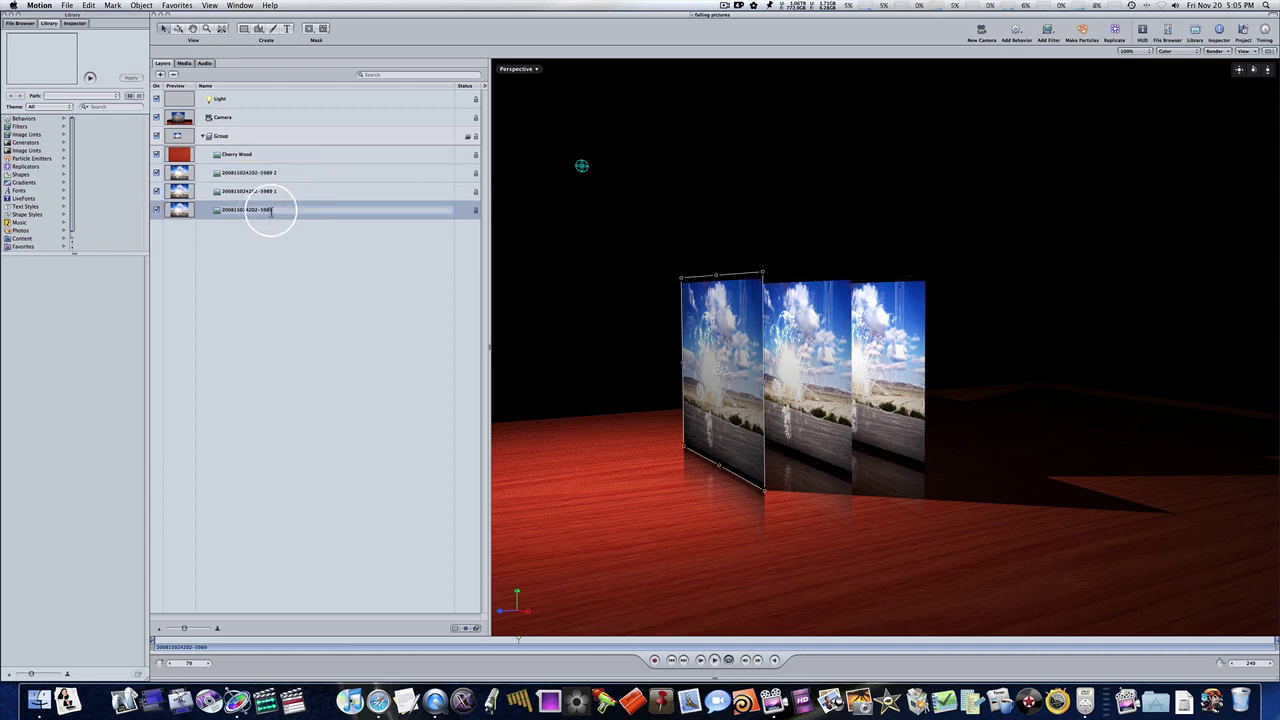
type("Front")
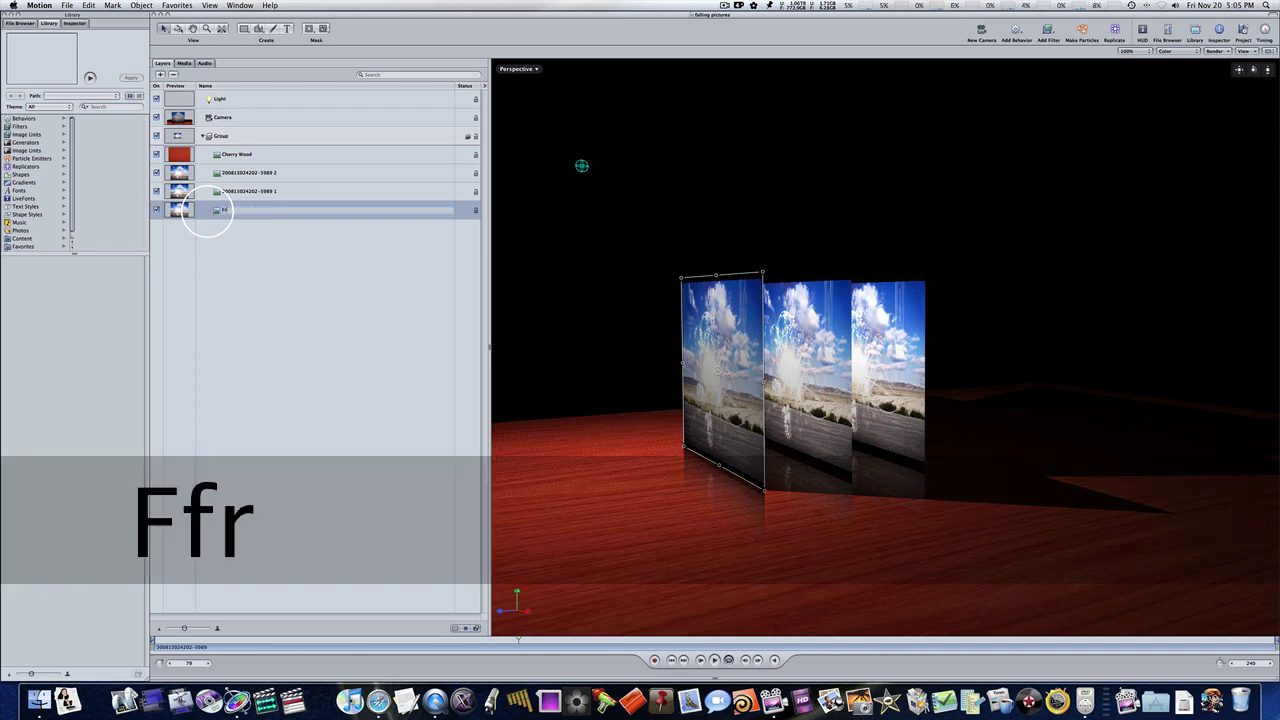
left_click(257, 192)
- Rename the remaining photo layers to 'Middle' and 'Back', then reselect Front
left_click(273, 194)
type("Middle")
key("Return")
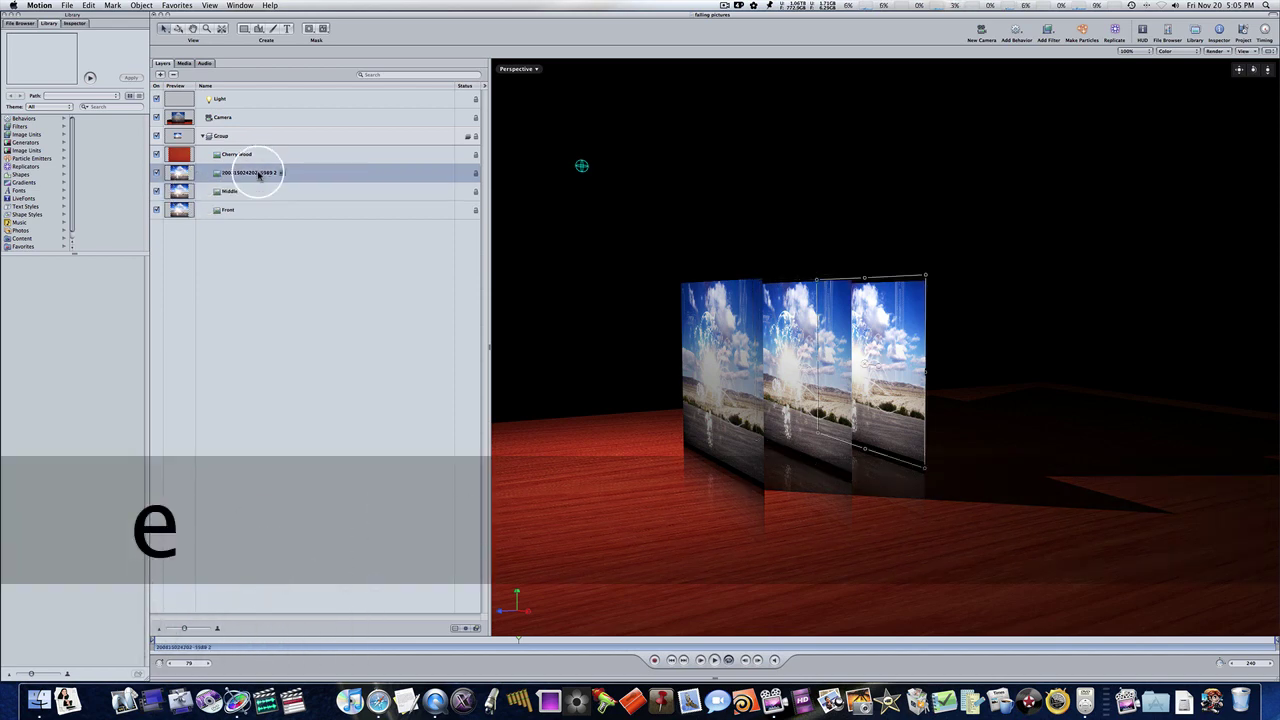
left_click(258, 172)
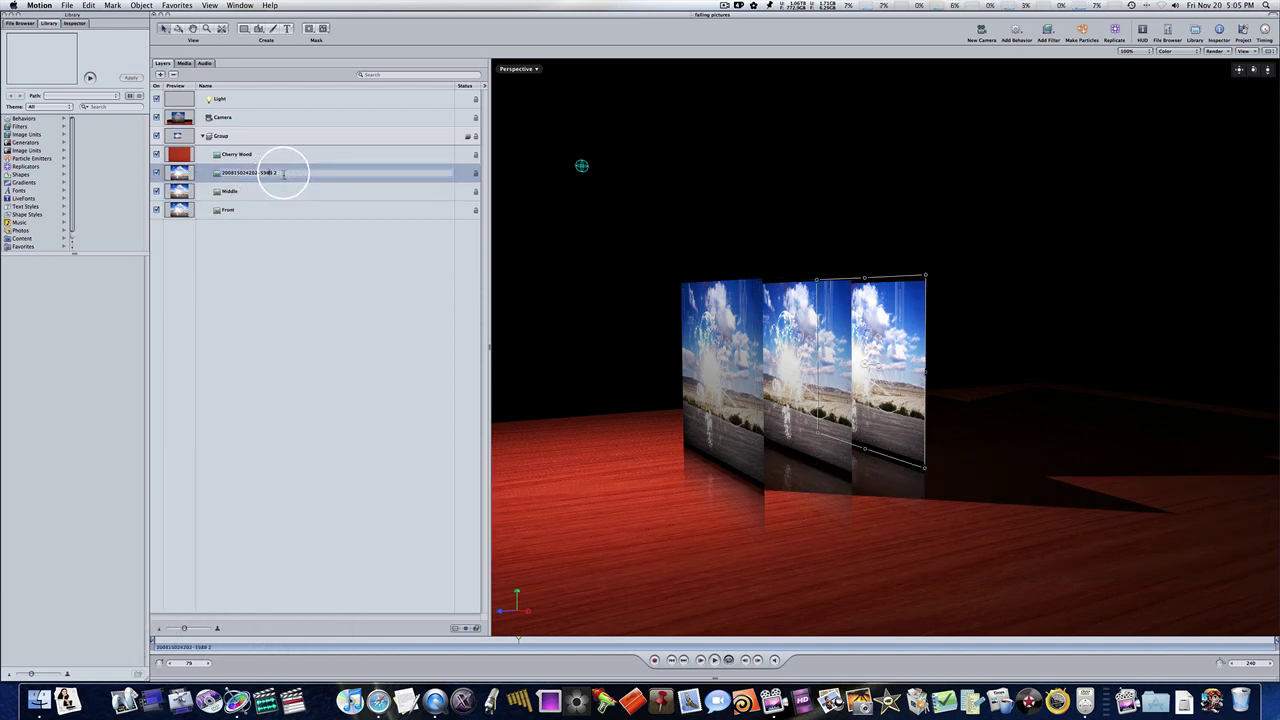
left_click(212, 178)
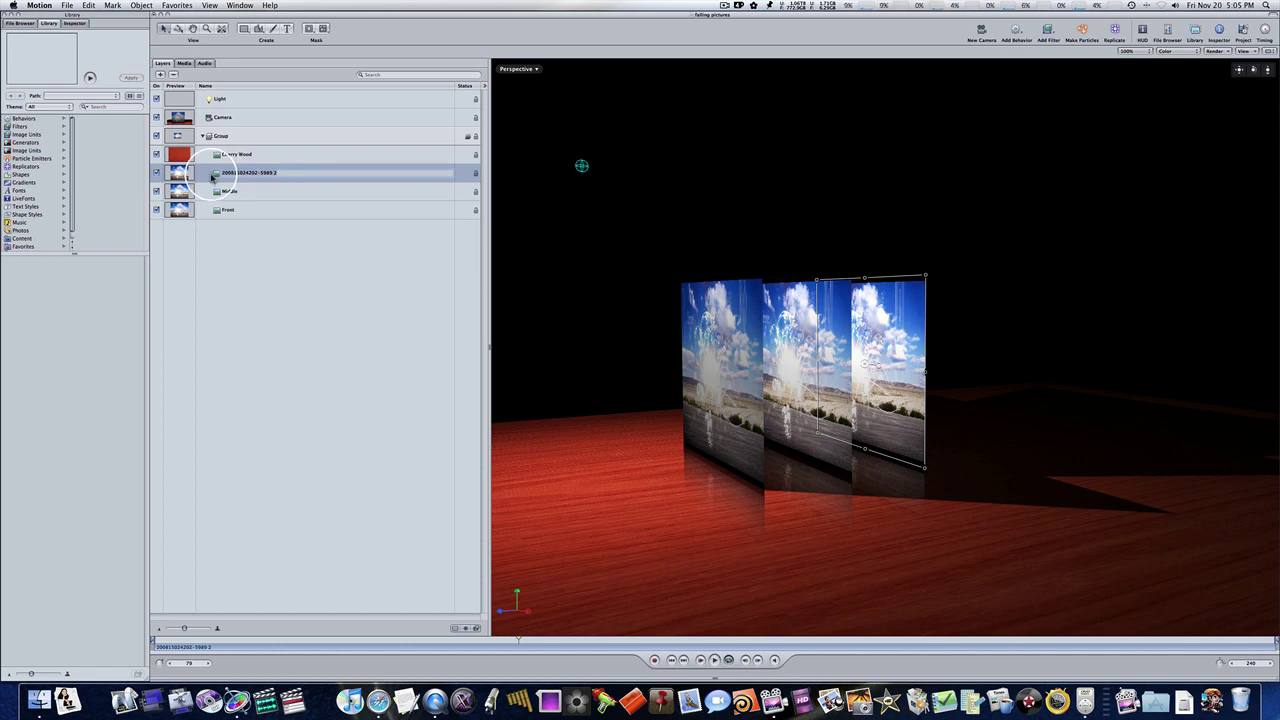
type("Back")
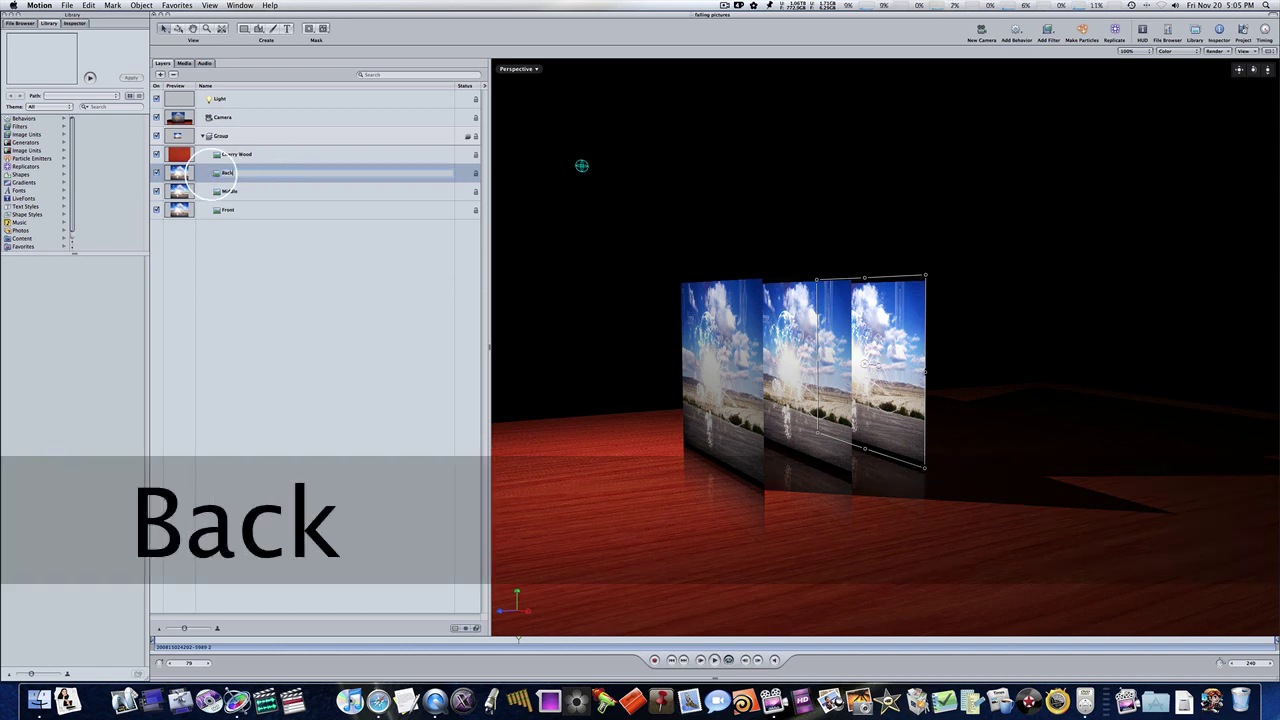
left_click(212, 178)
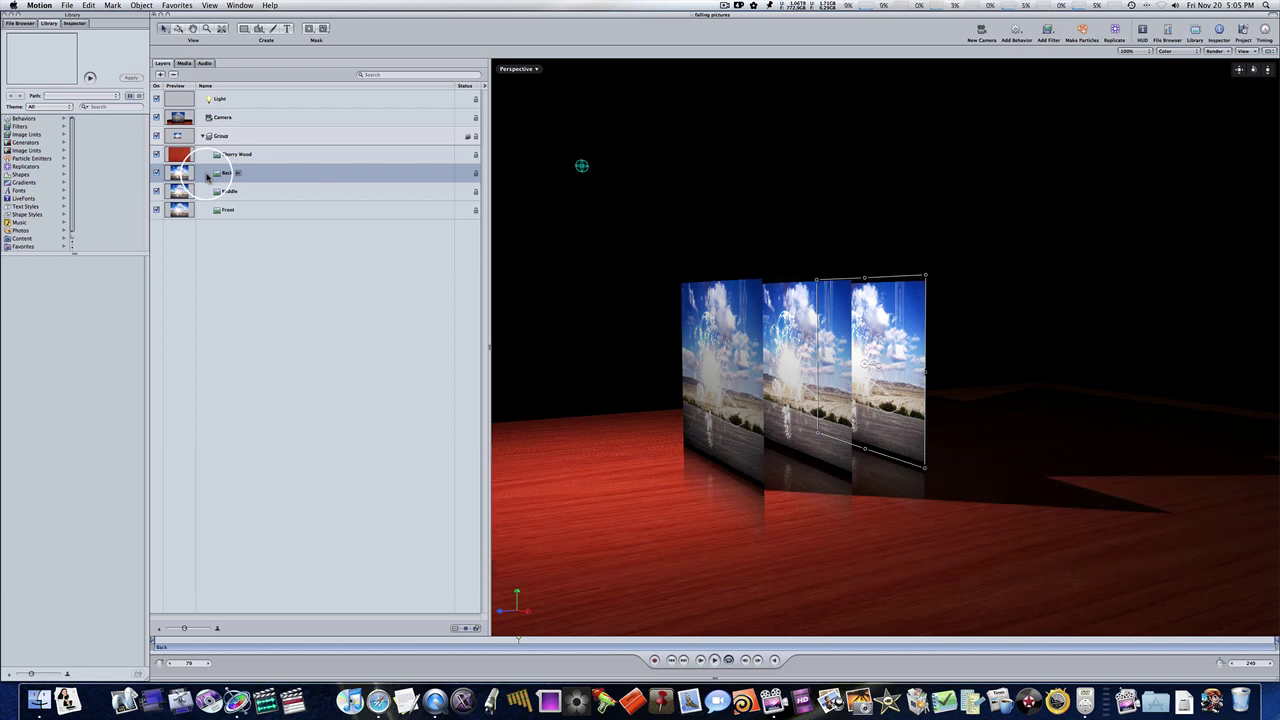
left_click(225, 211)
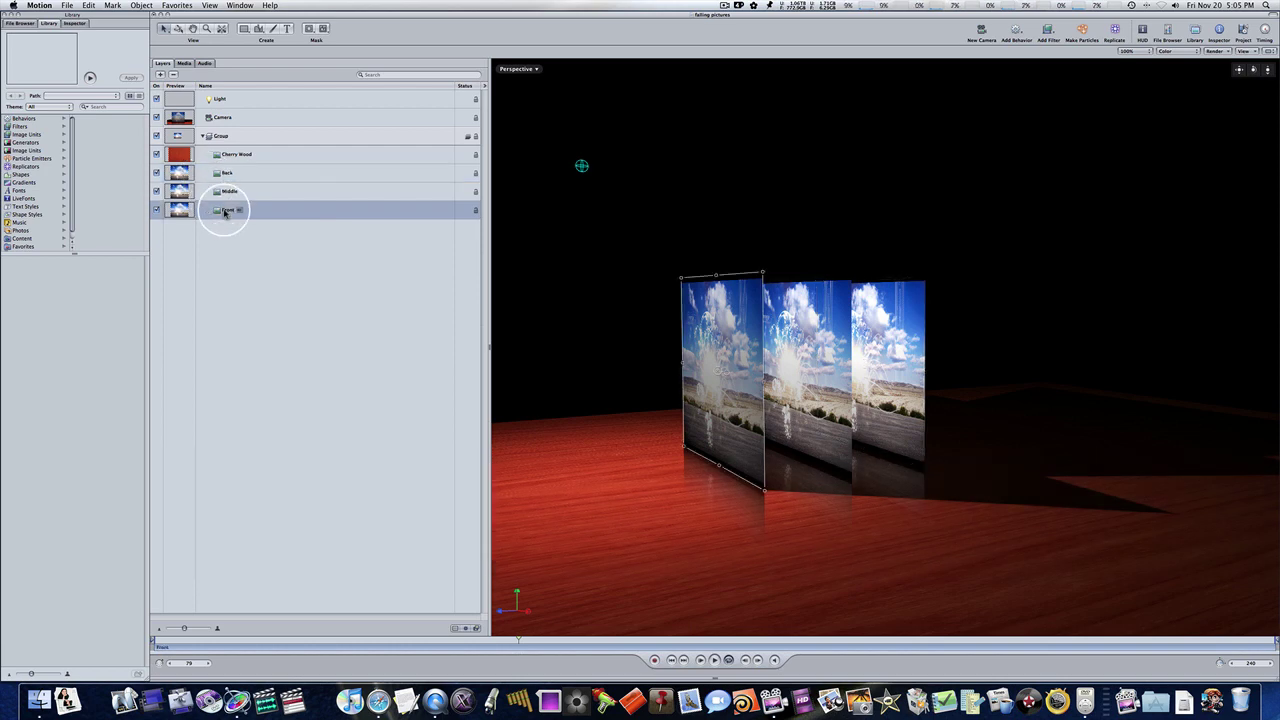
left_click(725, 355)
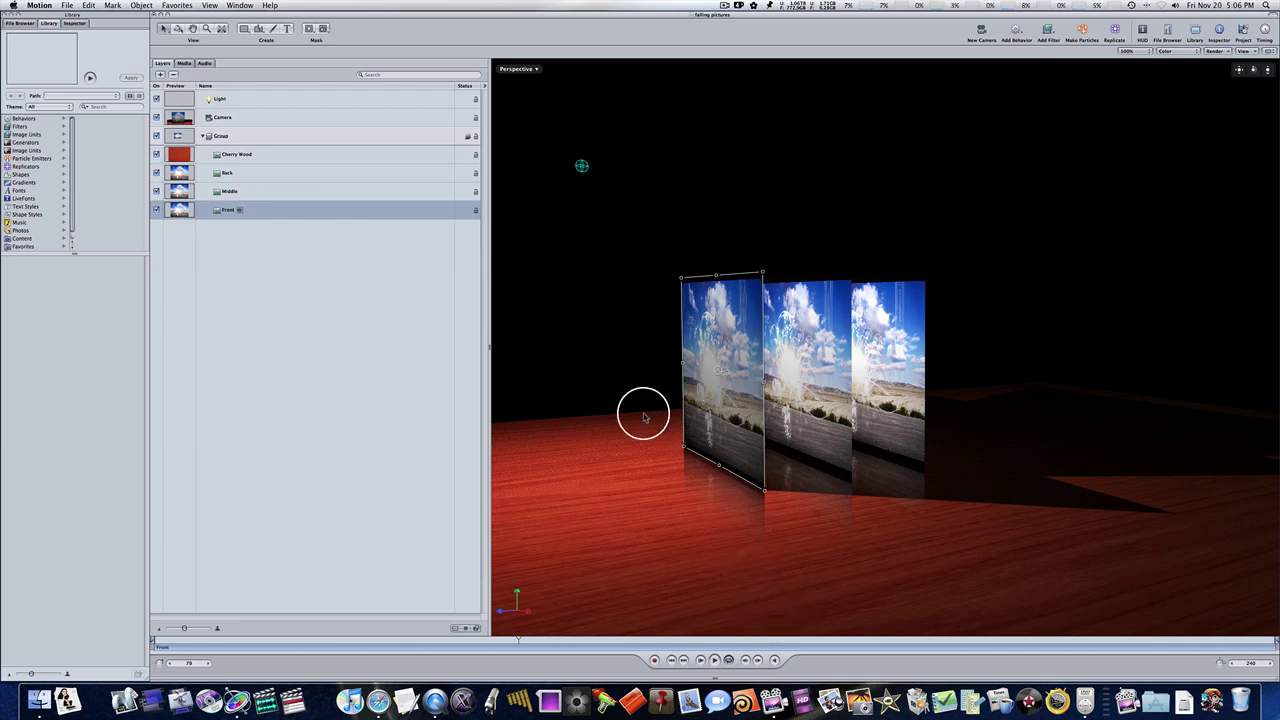
- Switch to the Right side view and frame the Front, Middle and Back photos
mouse_move(535, 598)
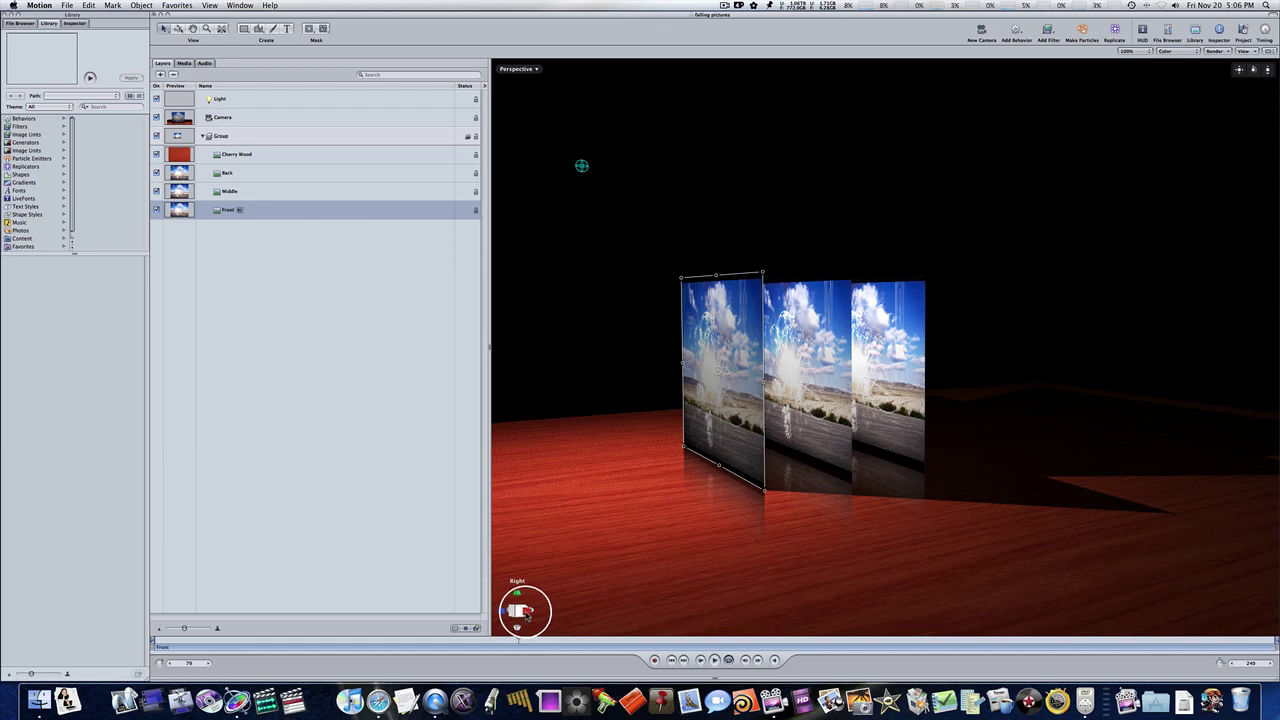
left_click(528, 614)
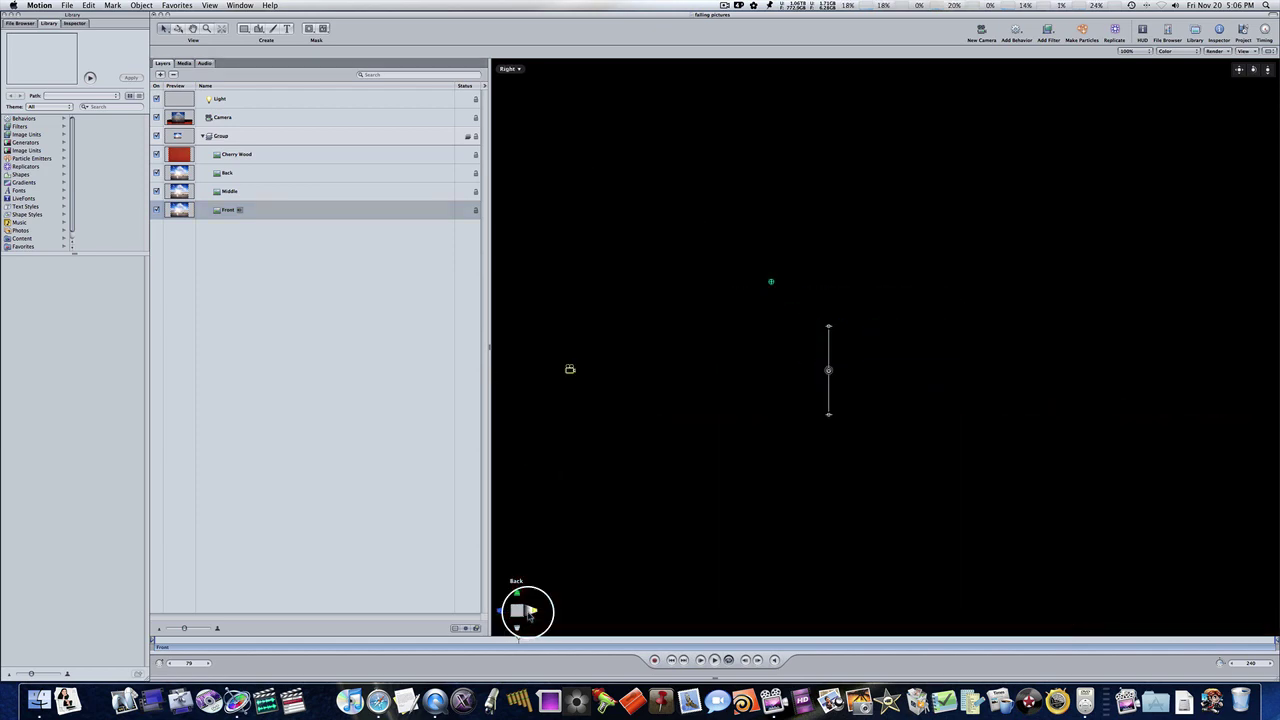
left_click(321, 191, "shift")
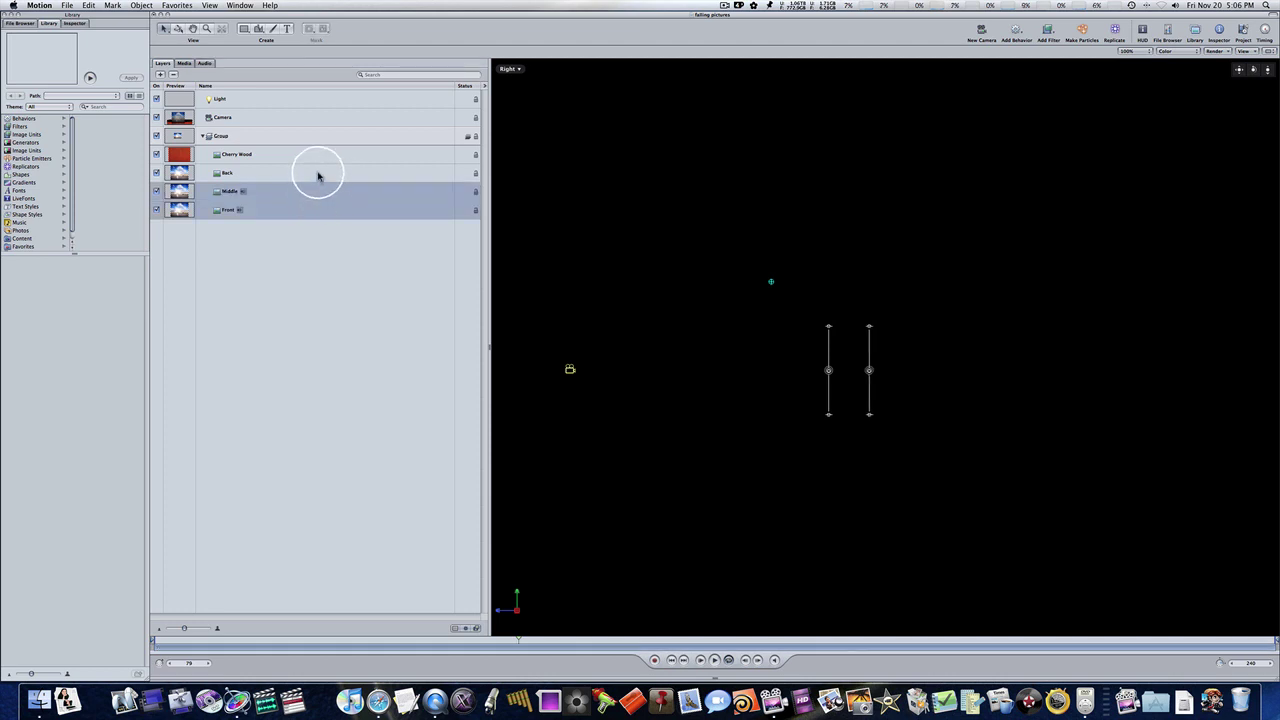
left_click(318, 174, "shift")
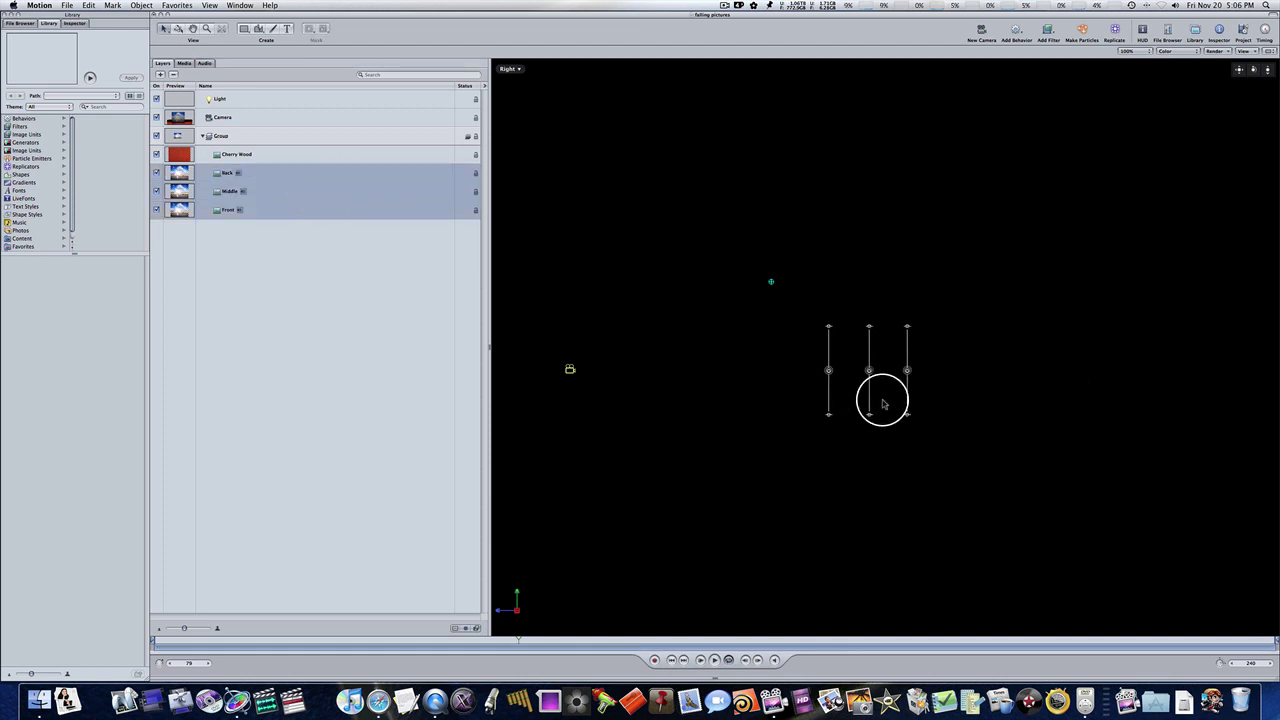
key("f")
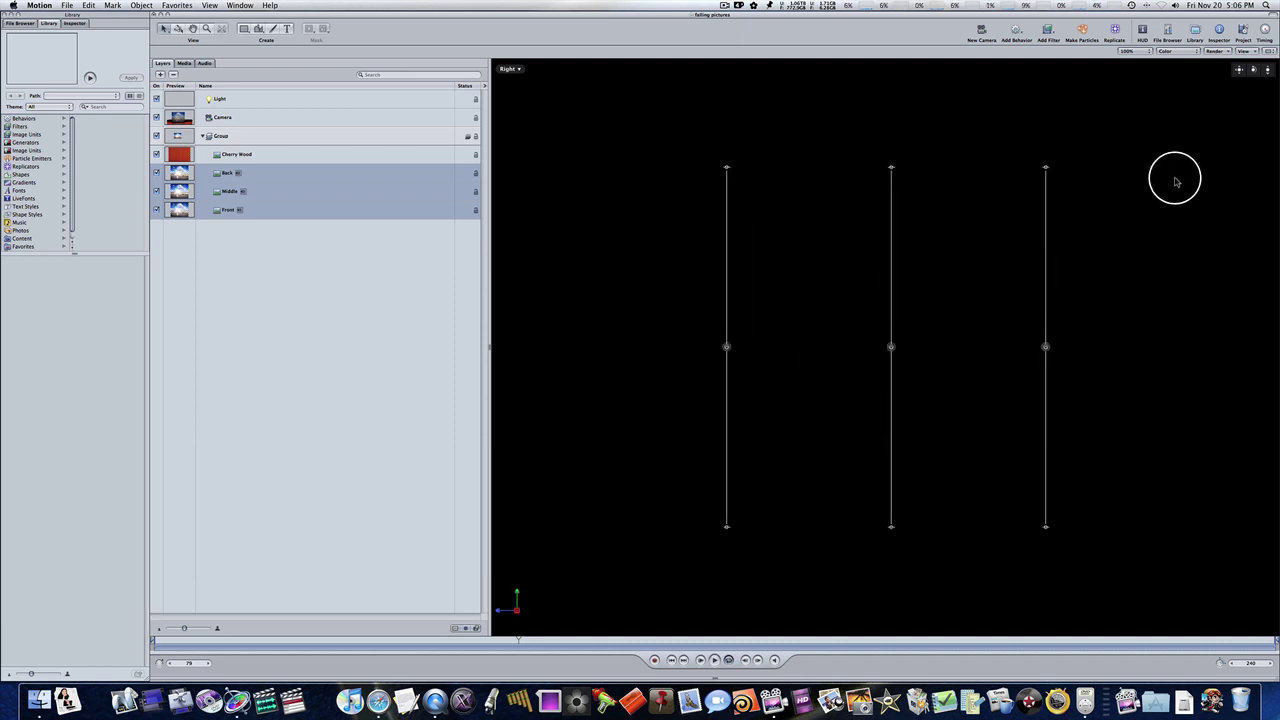
- Turn on rulers; add vertical guides through each photo and a horizontal guide along their bottoms
left_click(1244, 52)
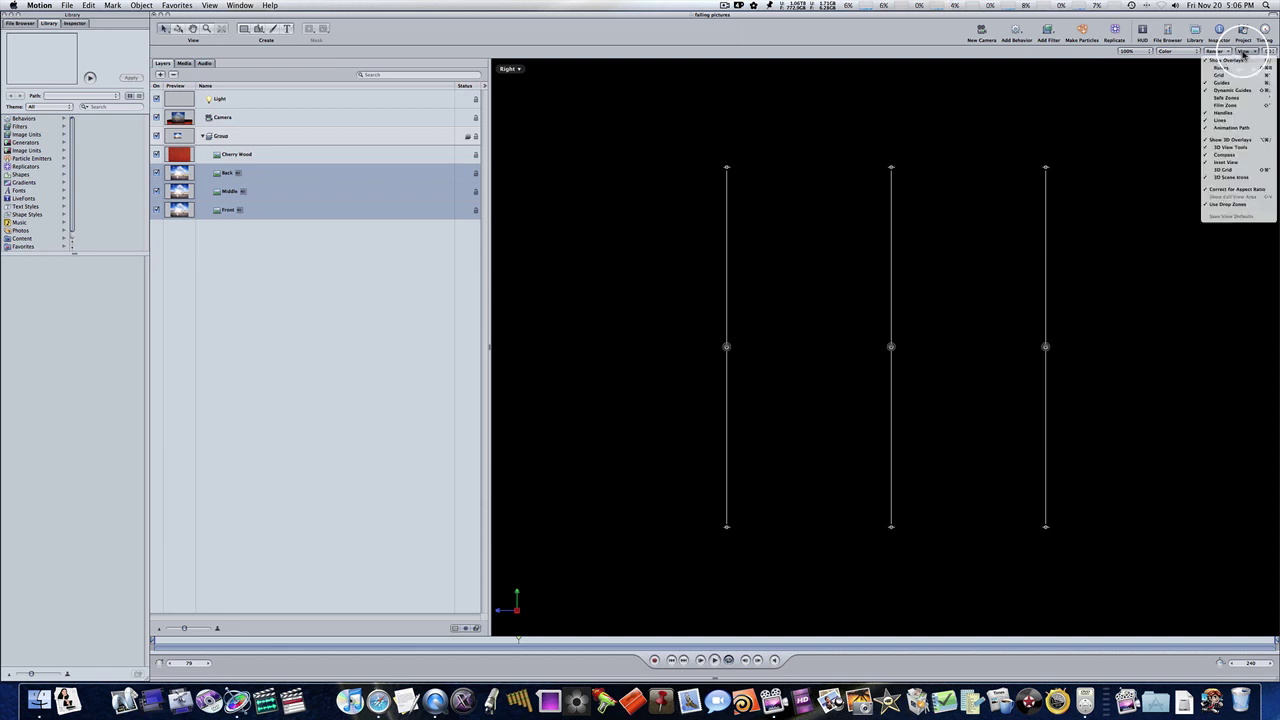
left_click(1230, 67)
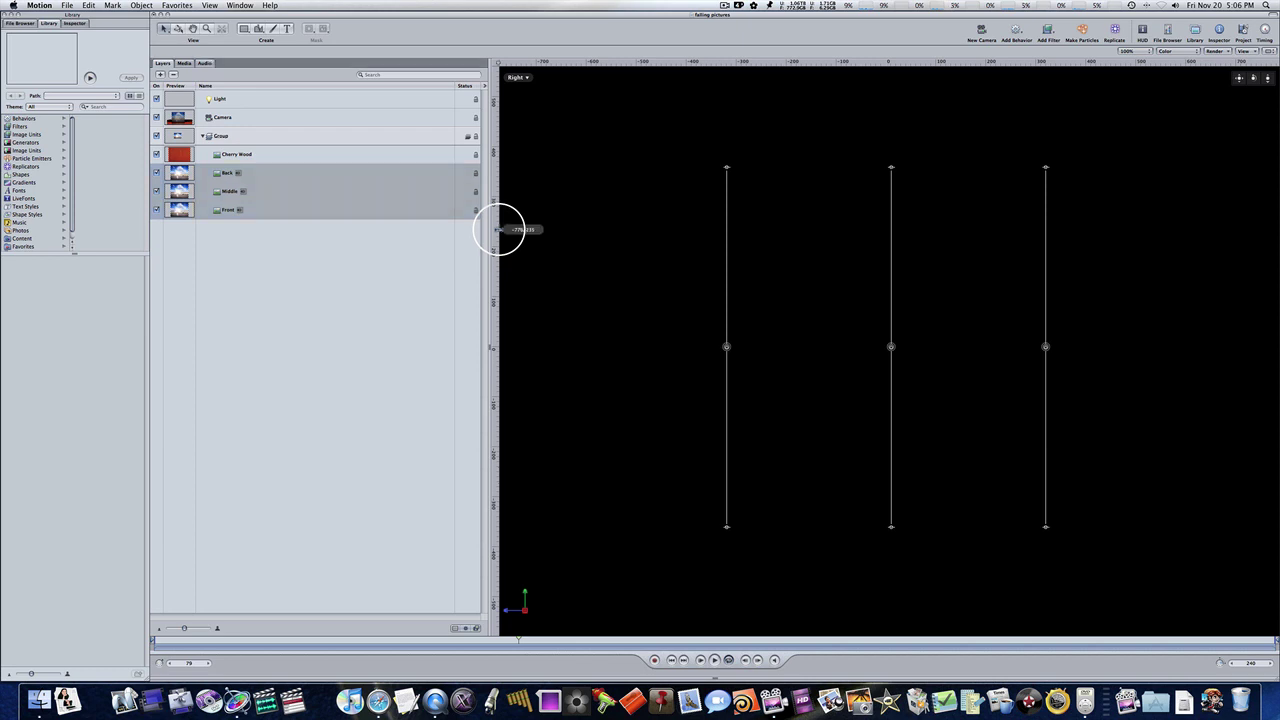
left_click_drag(500, 223, 892, 253)
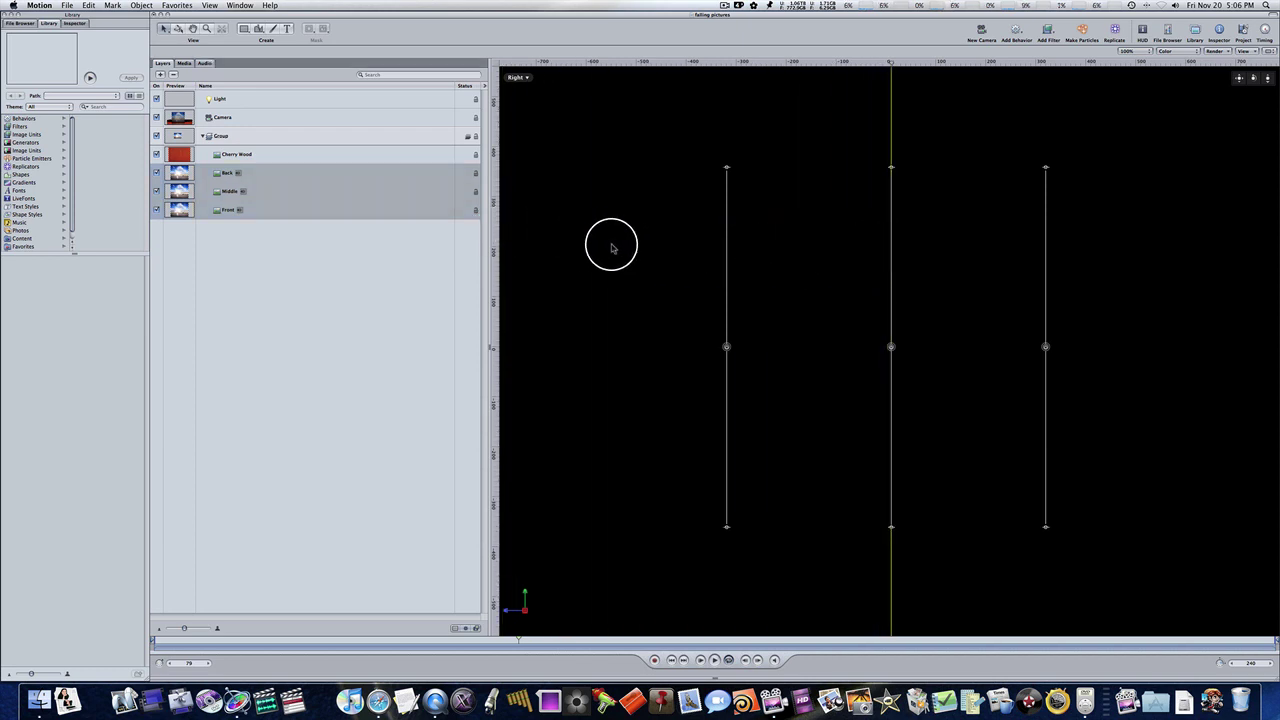
left_click_drag(503, 237, 1046, 252)
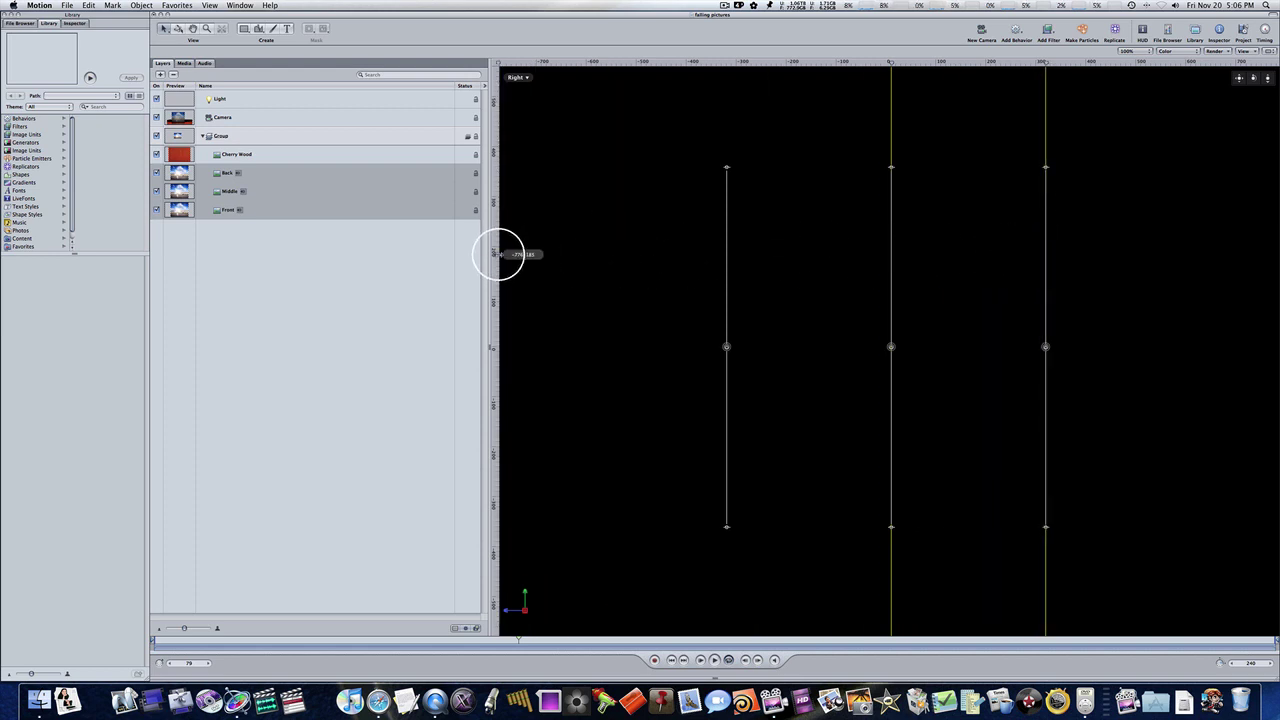
left_click_drag(503, 251, 729, 255)
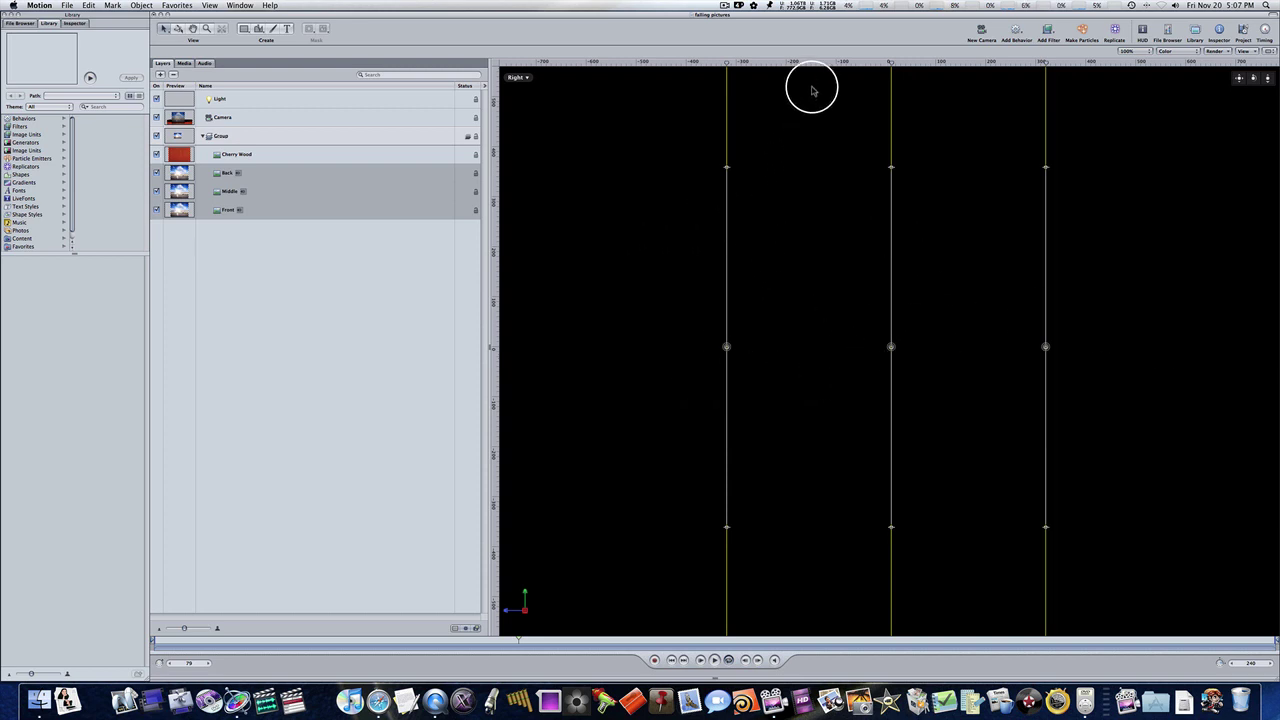
left_click_drag(811, 63, 809, 528)
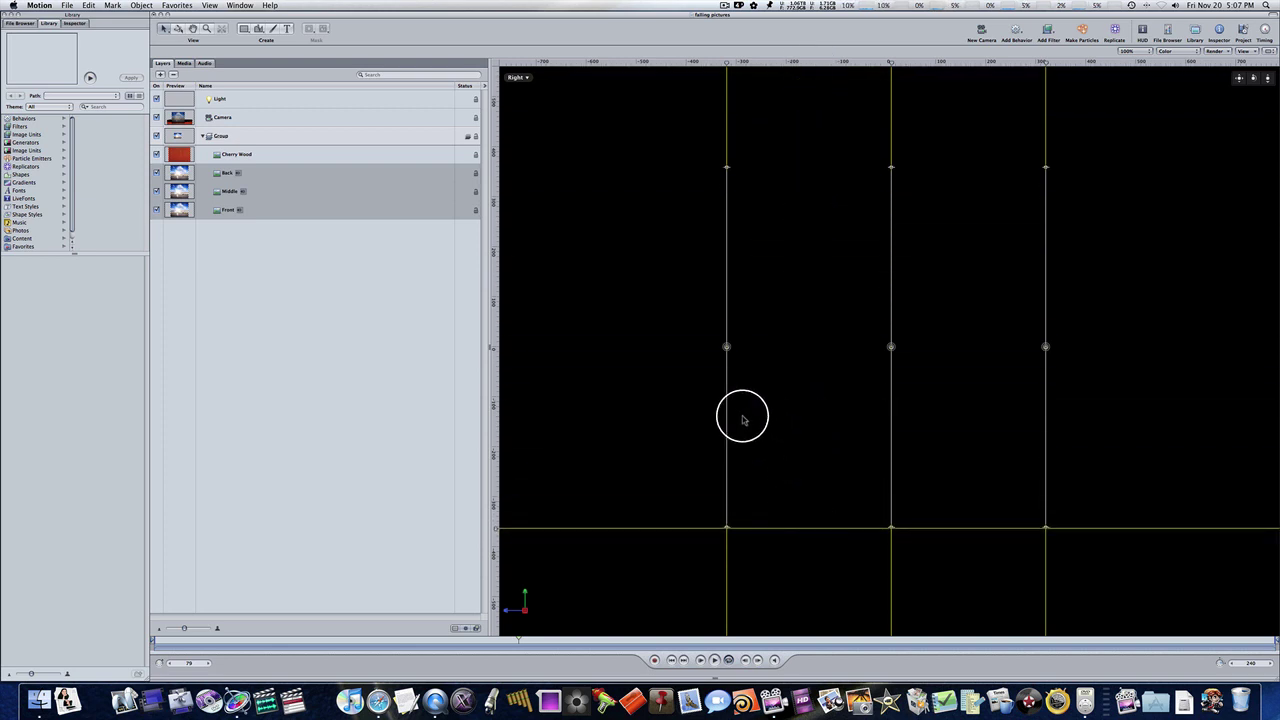
- Select Back, Middle and Front and drag their anchor points down to the floor guide
left_click(284, 175)
left_click(284, 175)
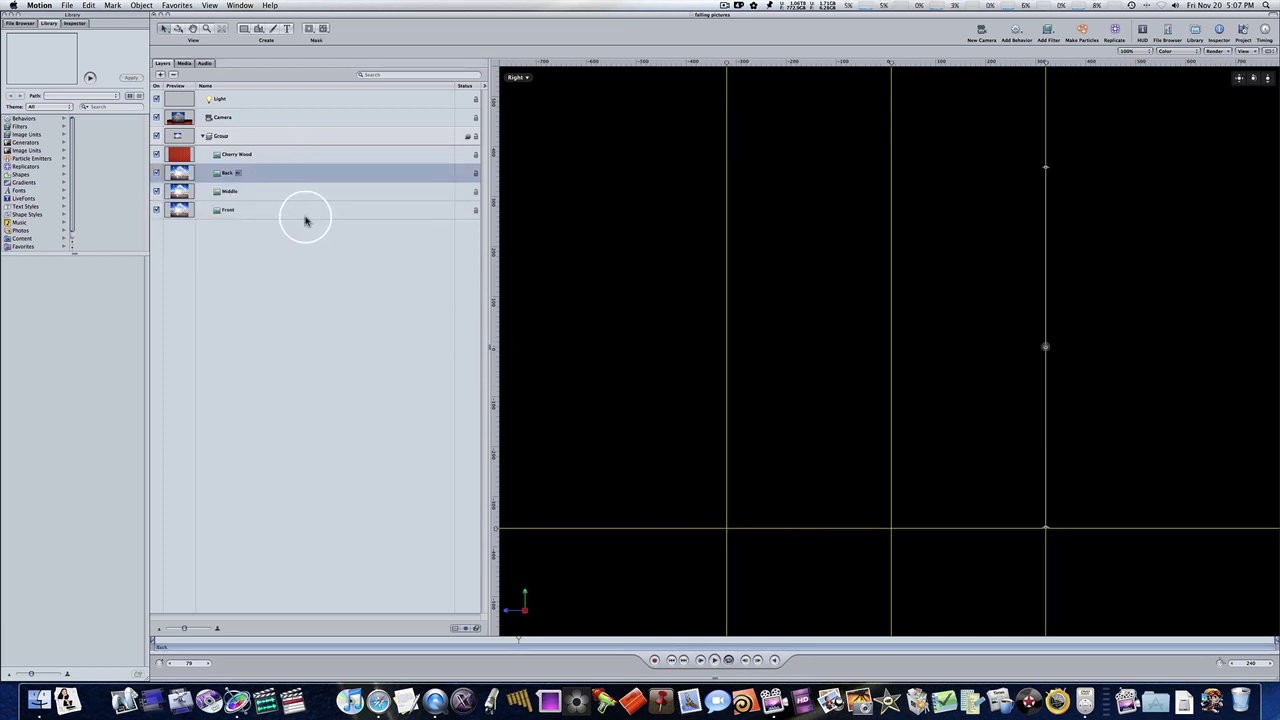
left_click(310, 192)
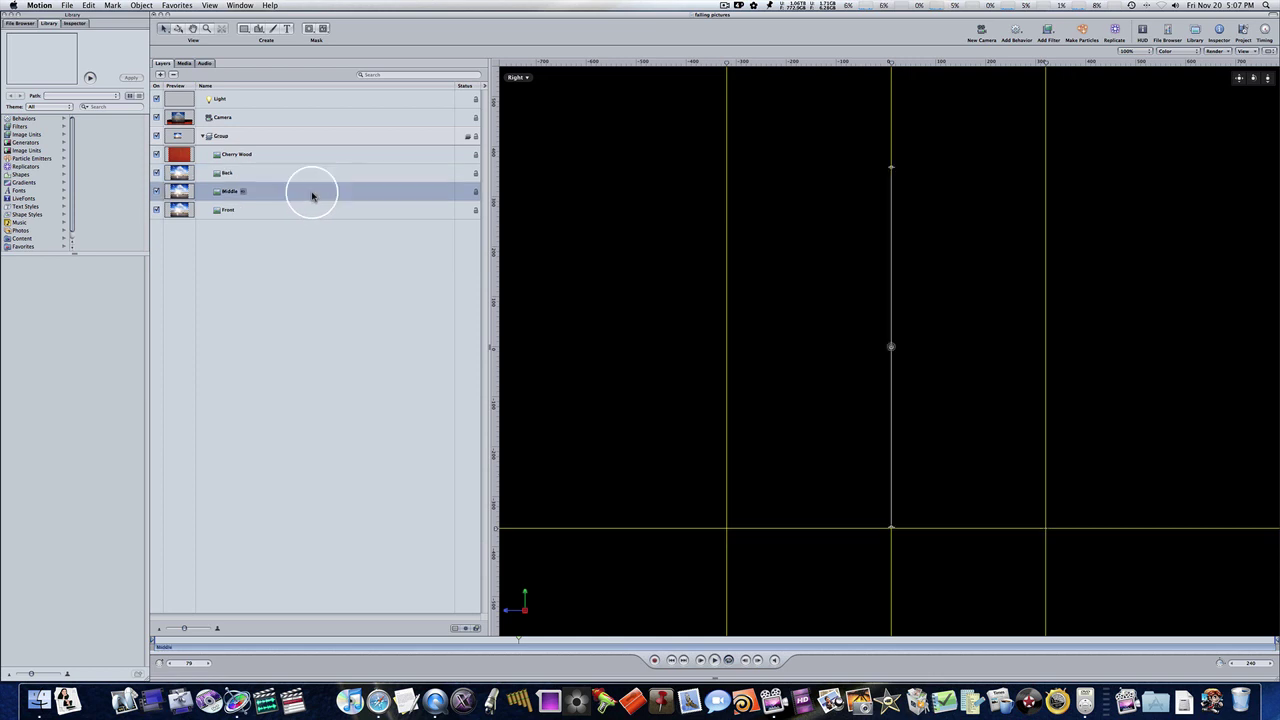
left_click(307, 210)
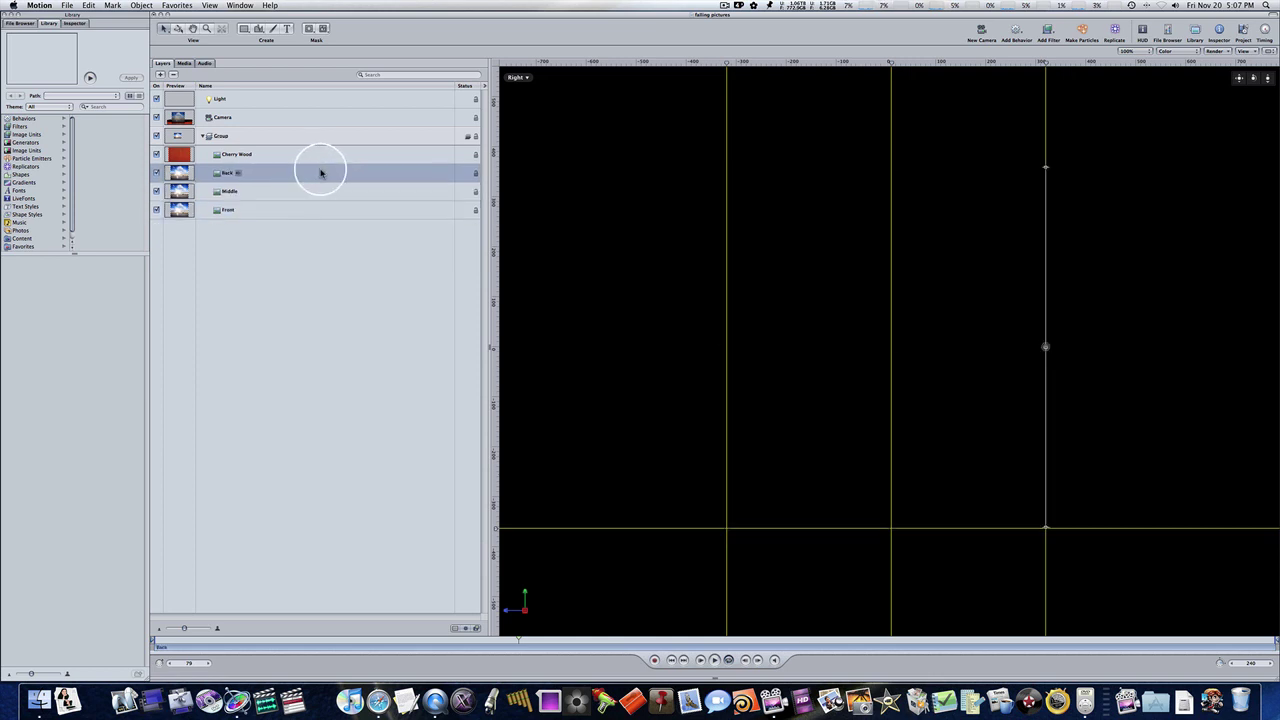
left_click(317, 207, "shift")
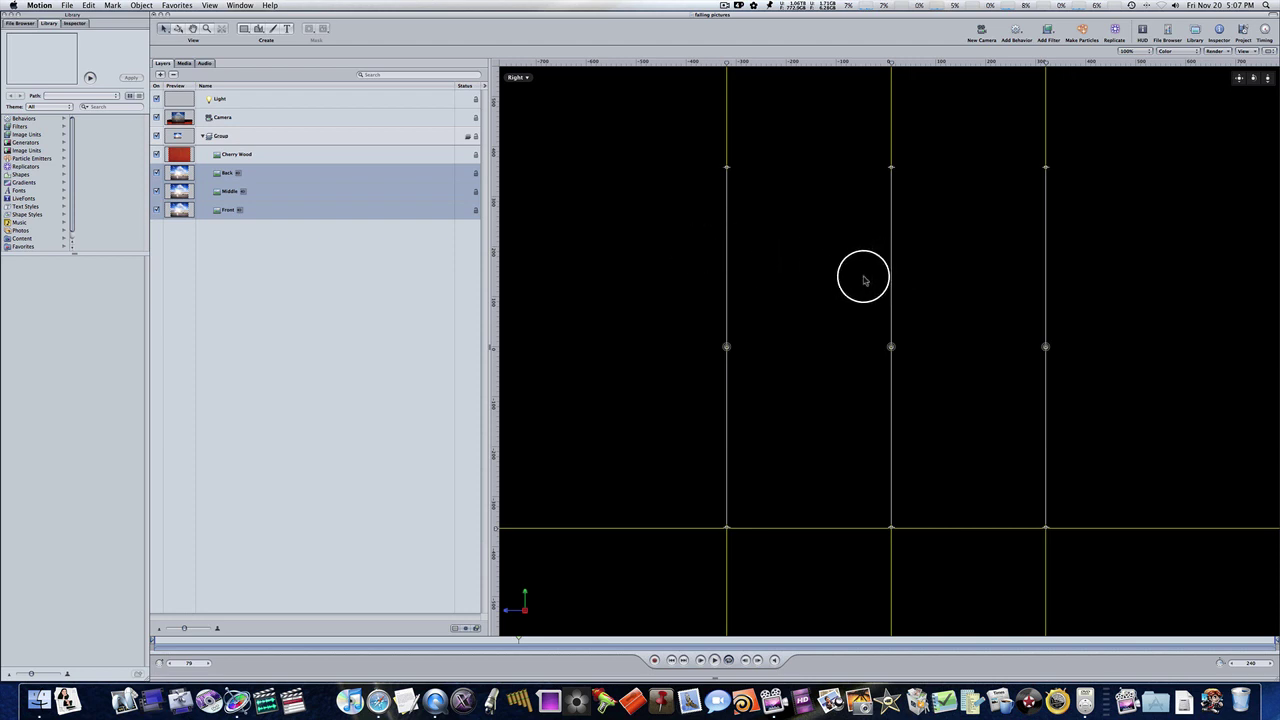
left_click(164, 31)
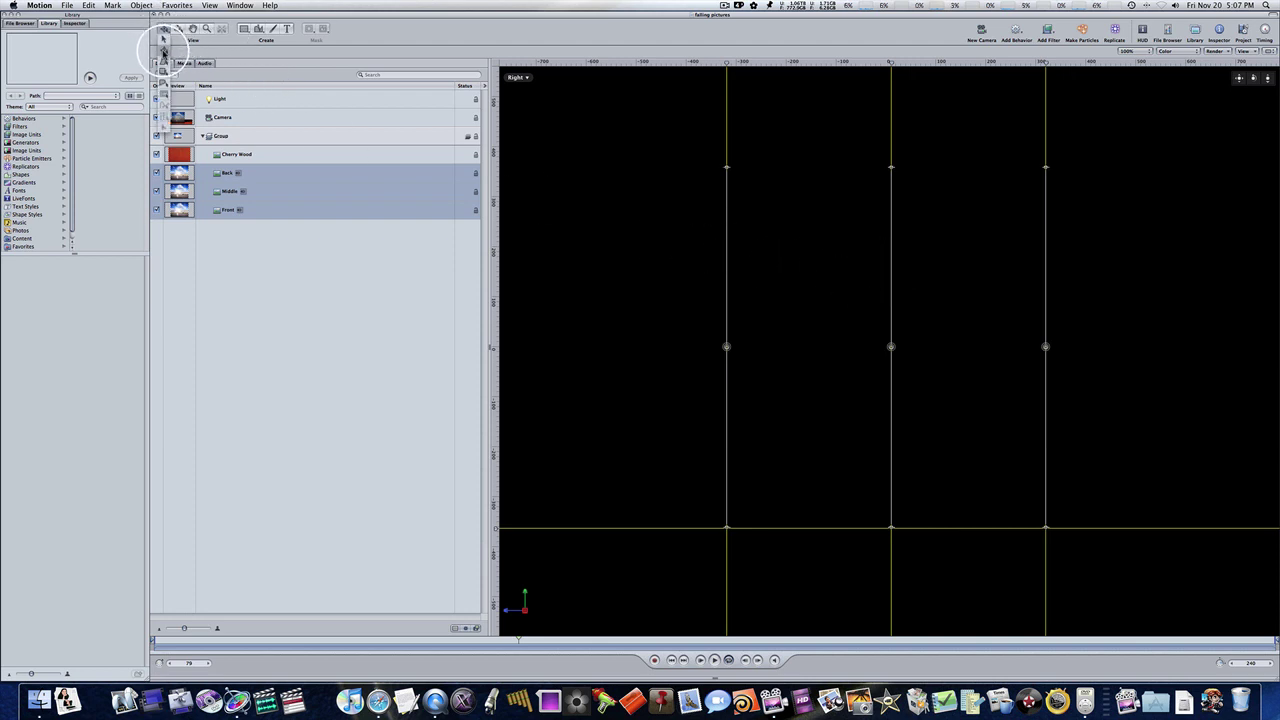
left_click(164, 51)
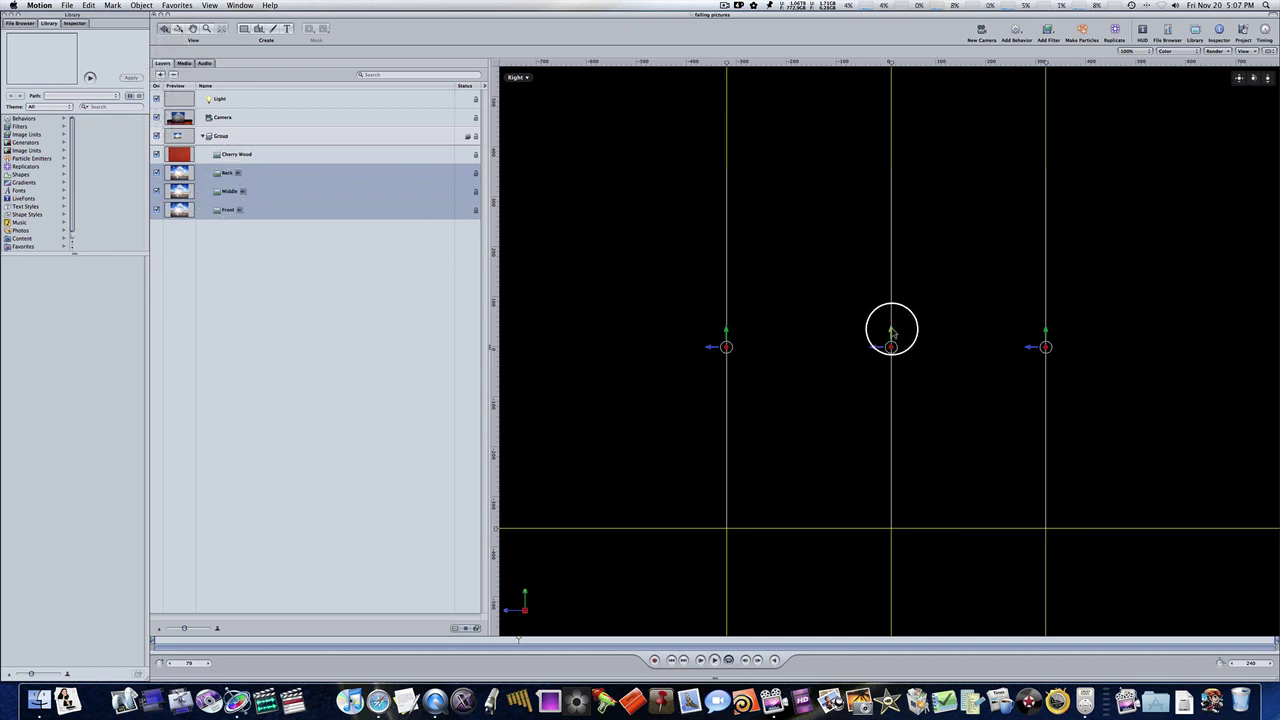
left_click_drag(892, 333, 893, 514)
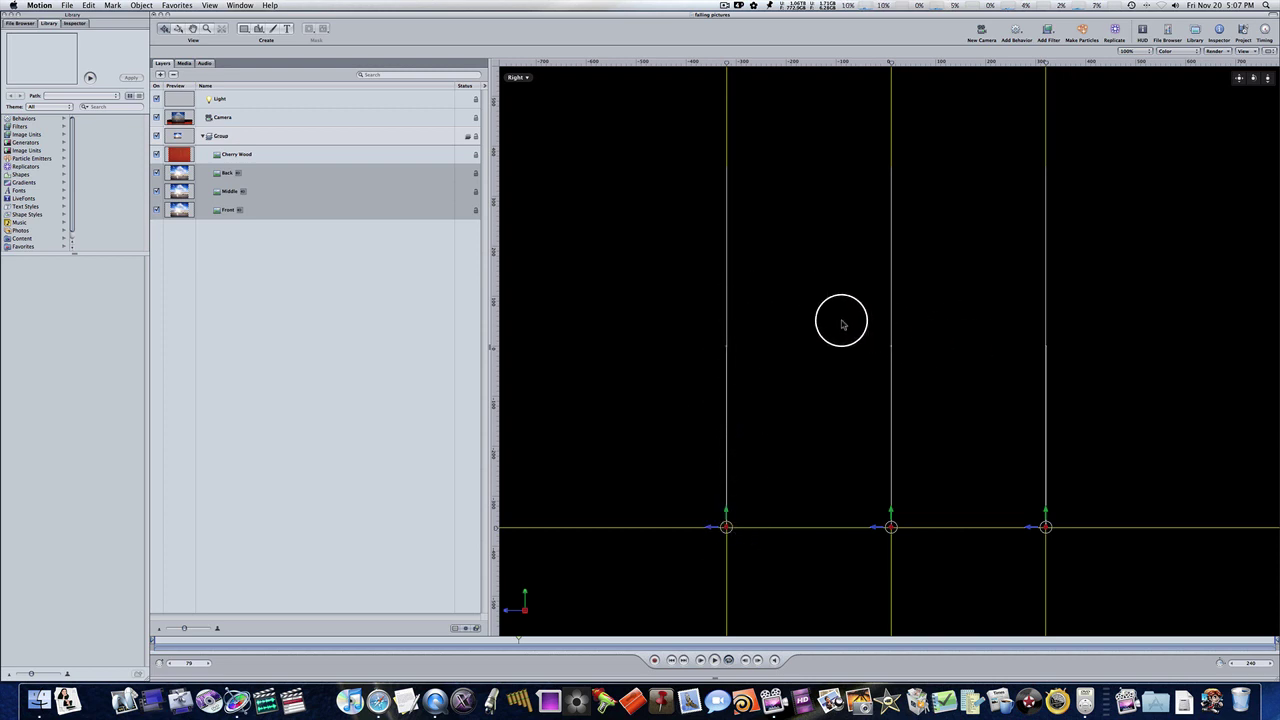
- Select Front and expand Rotation in its Inspector properties to show the X axis
left_click(266, 211)
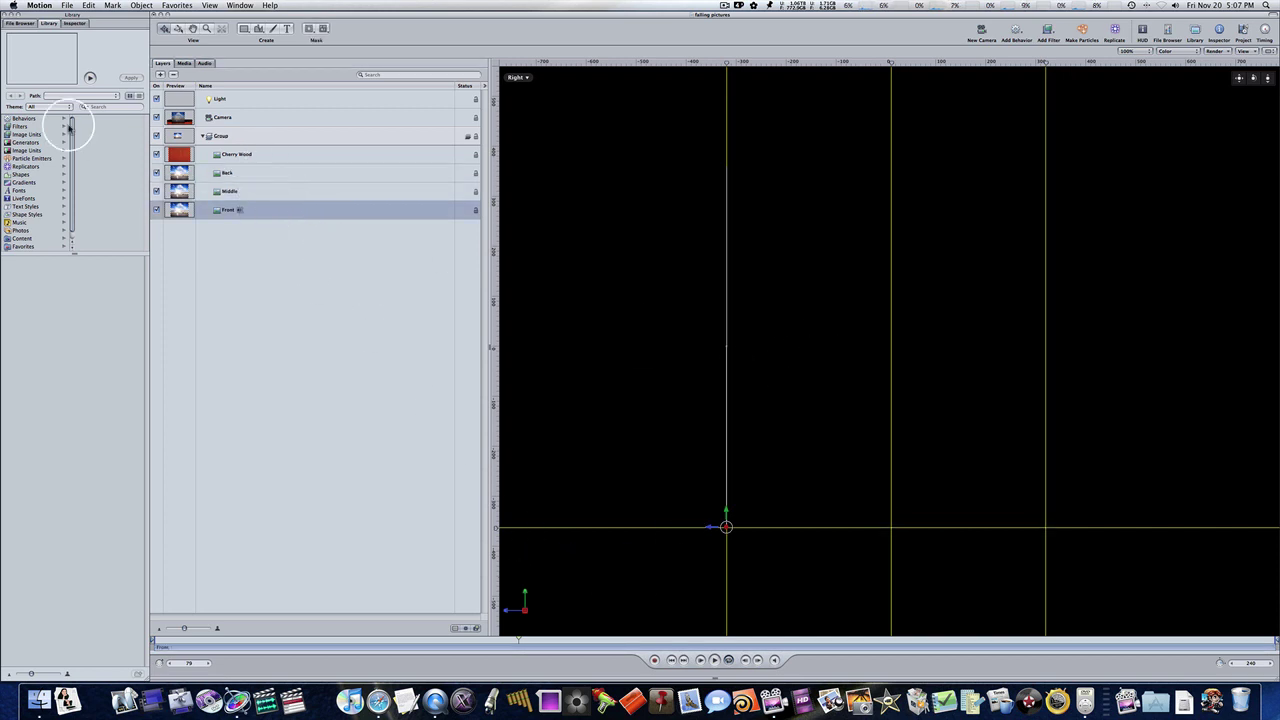
left_click(75, 22)
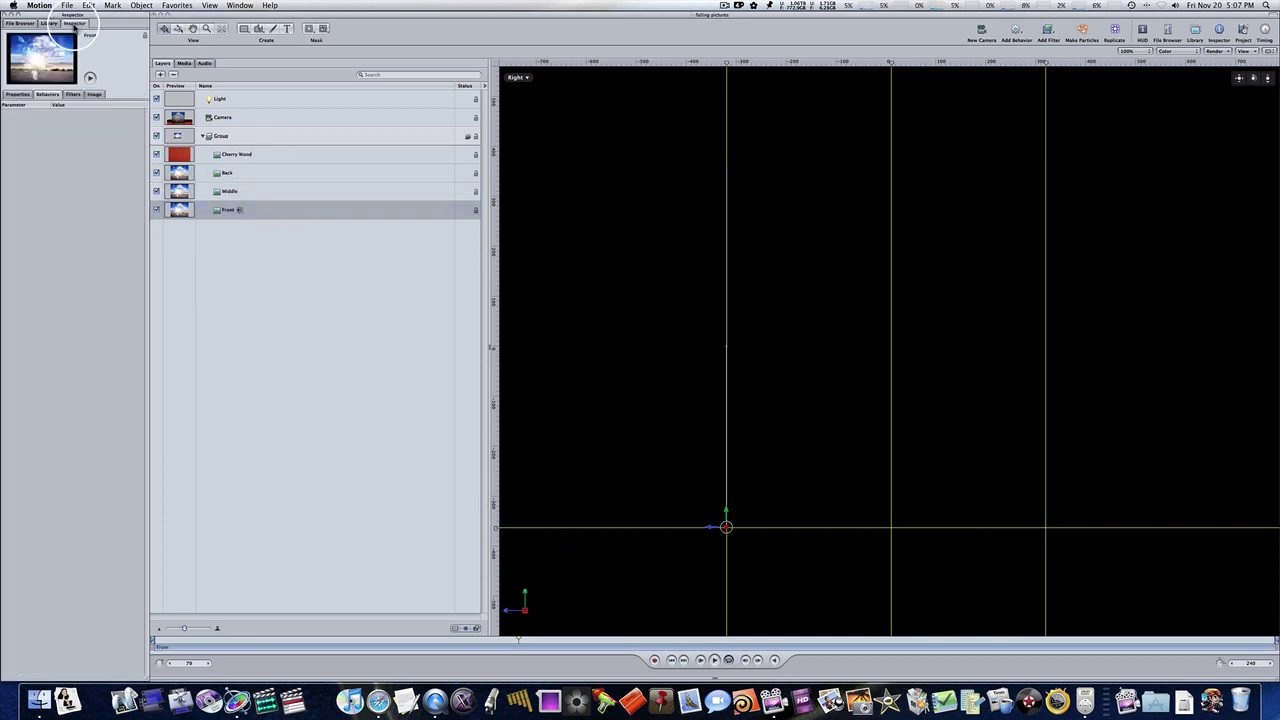
left_click(17, 94)
left_click(15, 141)
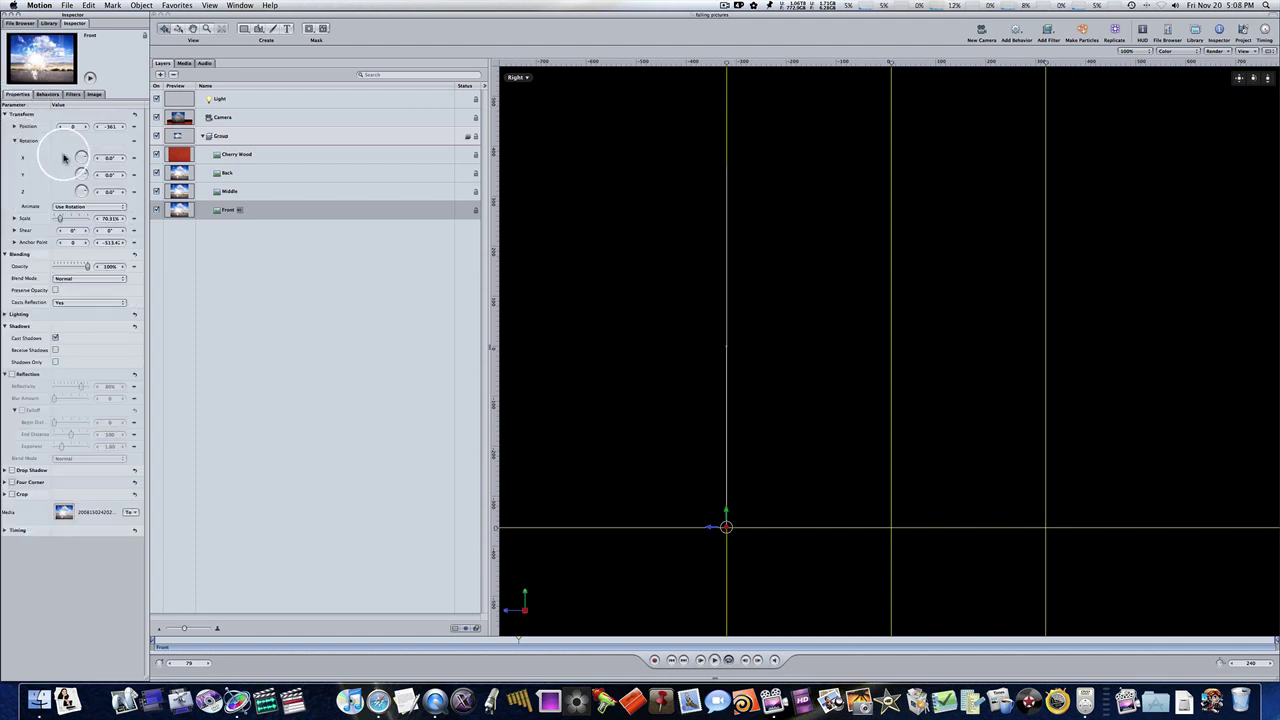
mouse_move(108, 158)
left_mouse_down()
mouse_move(130, 160)
mouse_move(88, 160)
mouse_move(126, 158)
mouse_move(106, 158)
left_mouse_up()
- With recording on at frame 41, set Front's X rotation to -90° and scrub to check
left_click(161, 641)
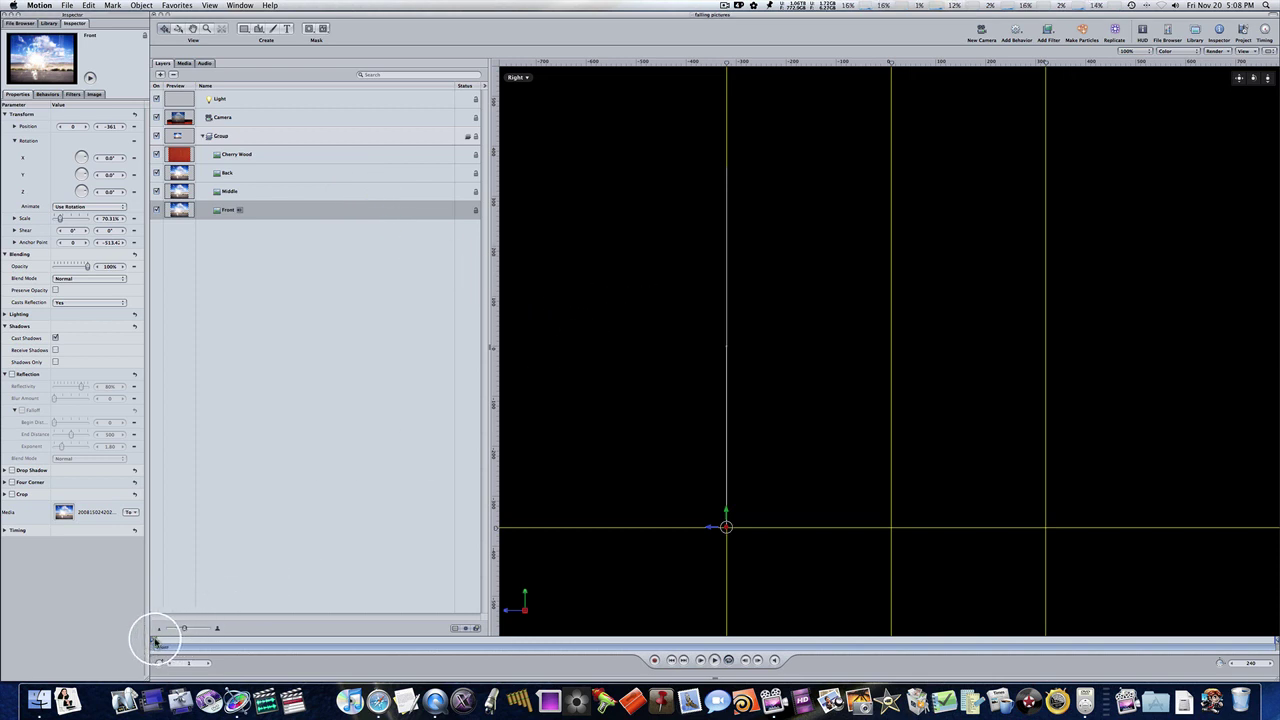
left_click_drag(155, 641, 351, 647)
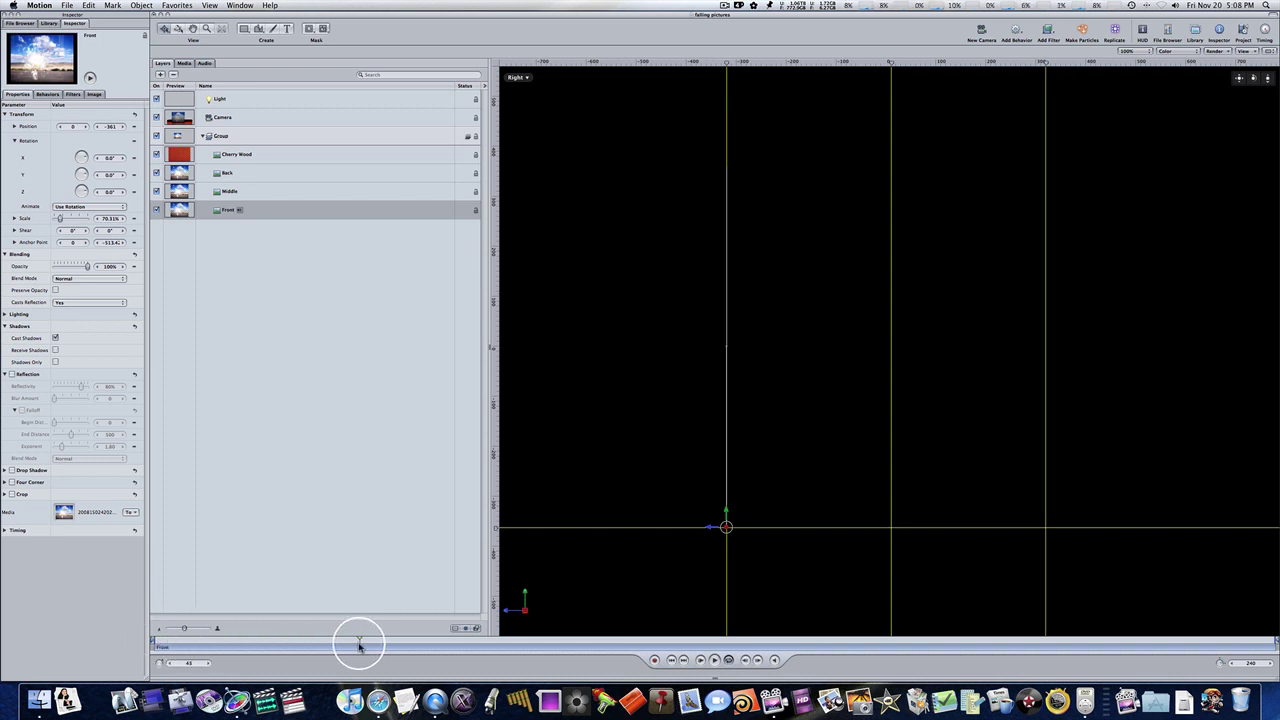
left_click(654, 660)
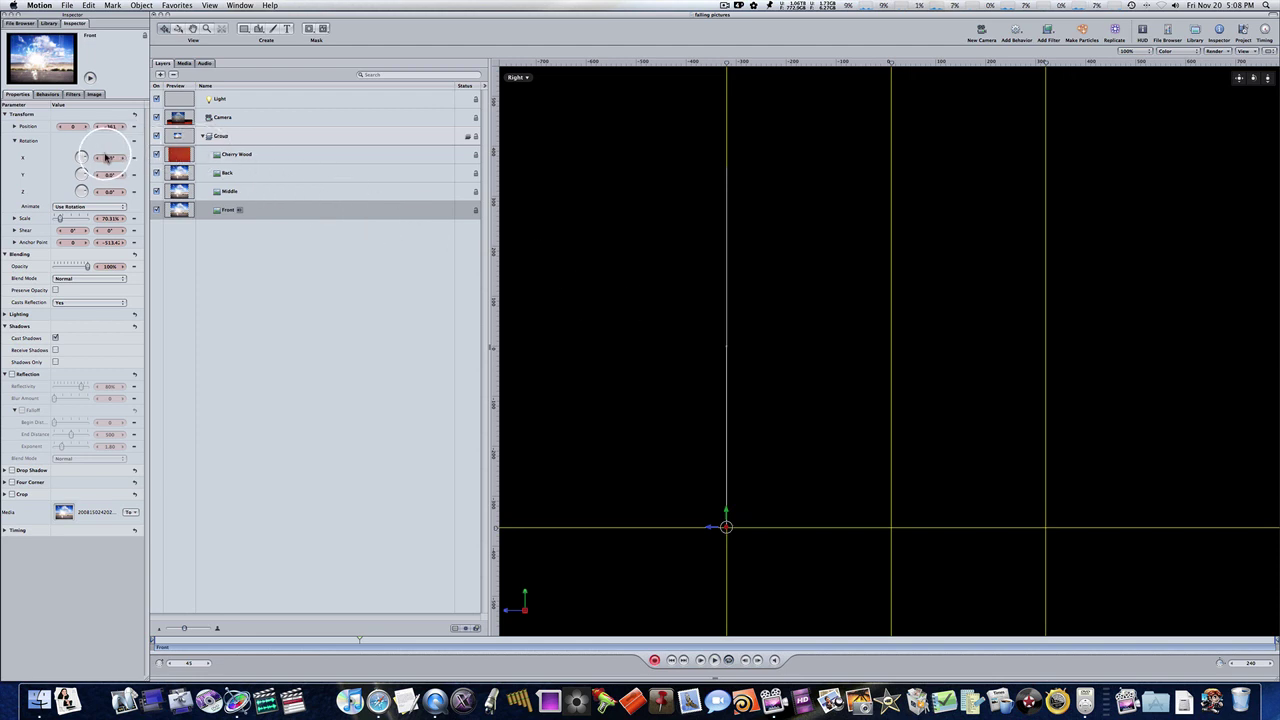
left_click_drag(108, 160, 64, 158)
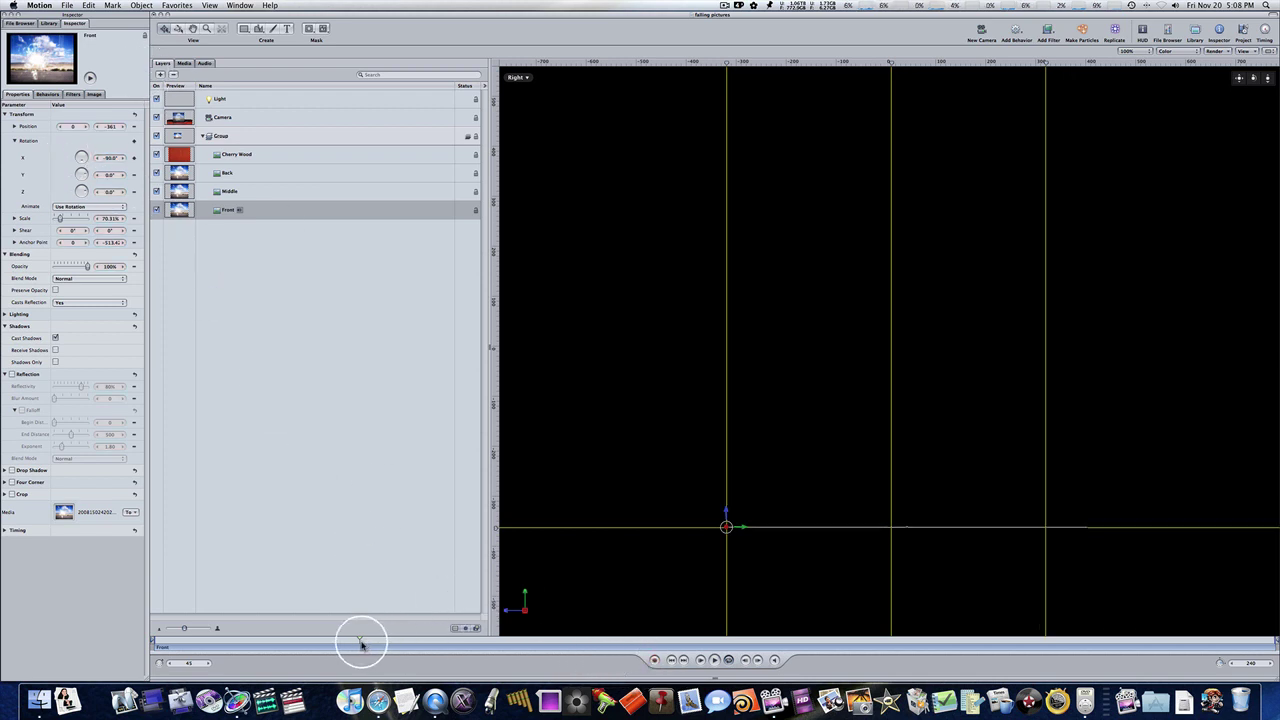
left_click_drag(354, 643, 214, 642)
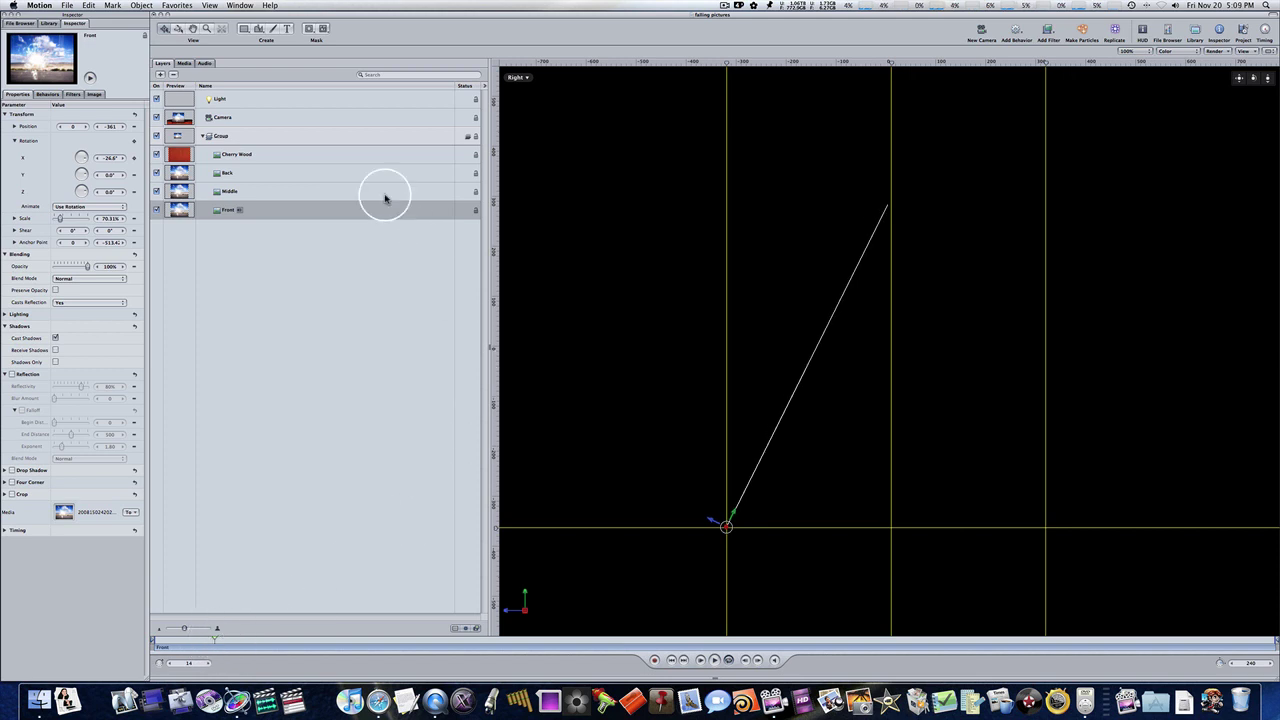
left_click(313, 192)
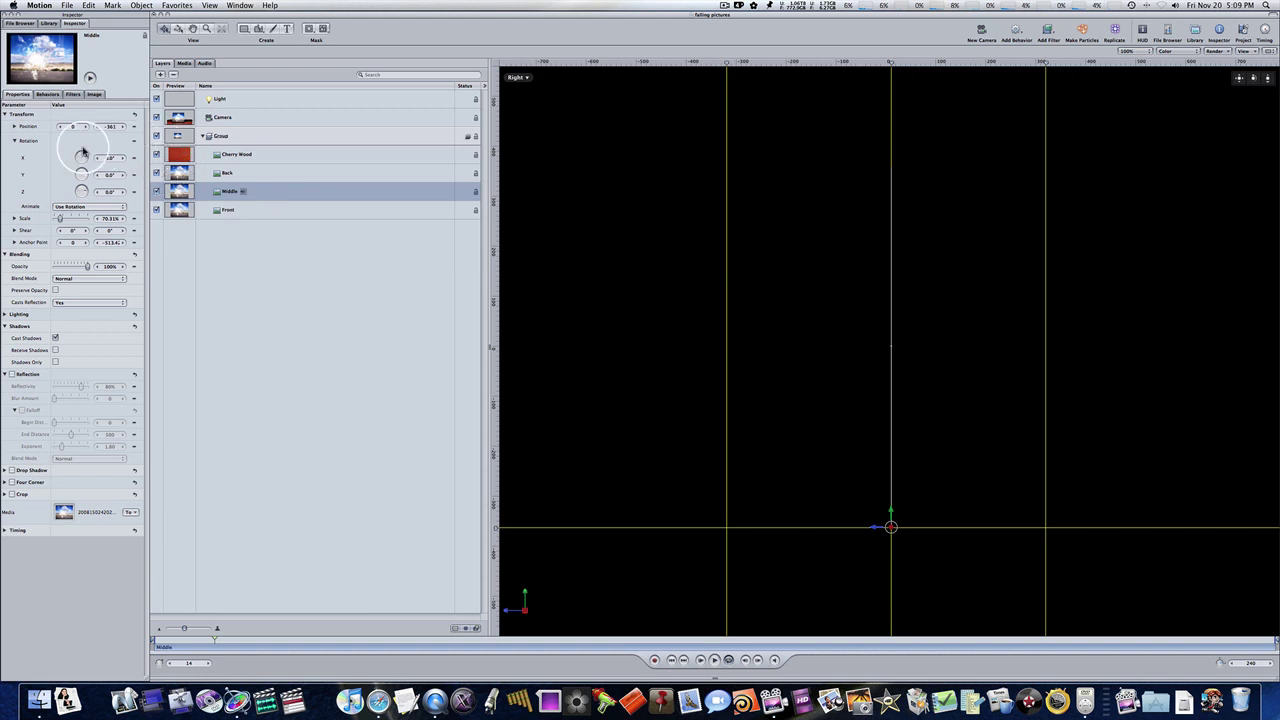
- Add a Link behavior to Middle's rotation with the Front photo as source object
right_click(22, 160)
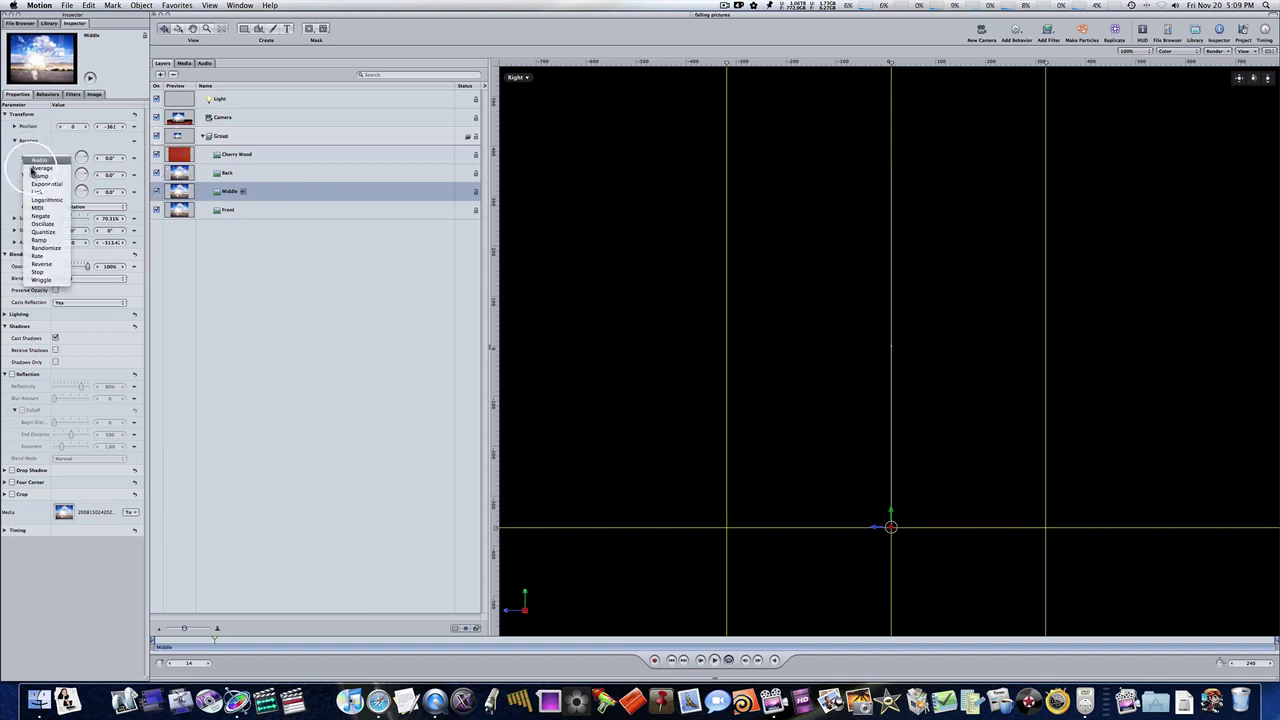
left_click(37, 195)
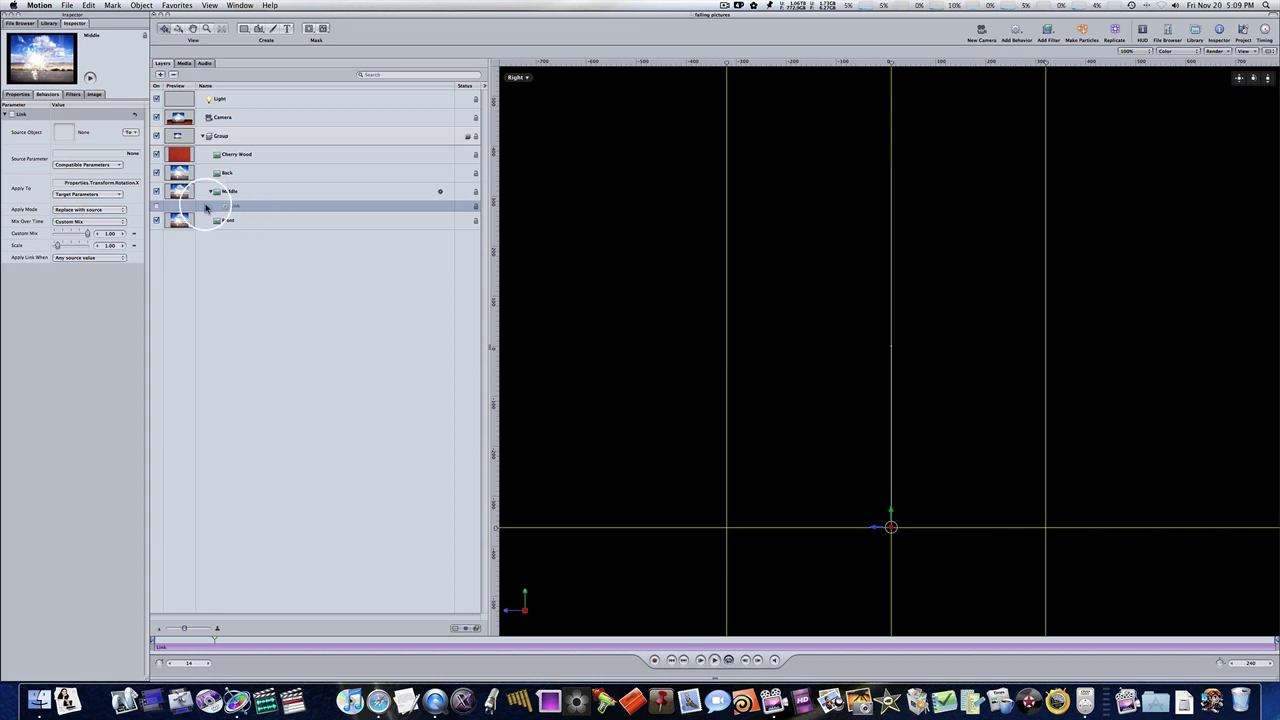
left_click_drag(238, 212, 211, 183)
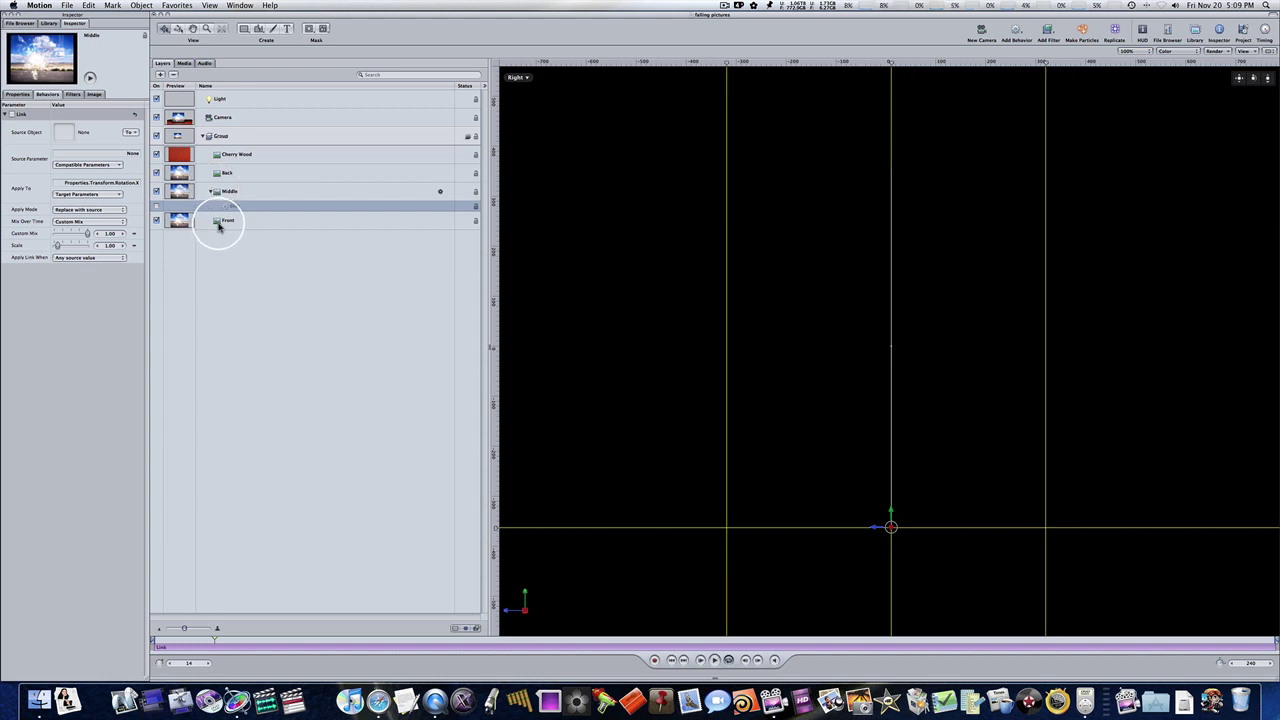
left_click_drag(219, 224, 65, 135)
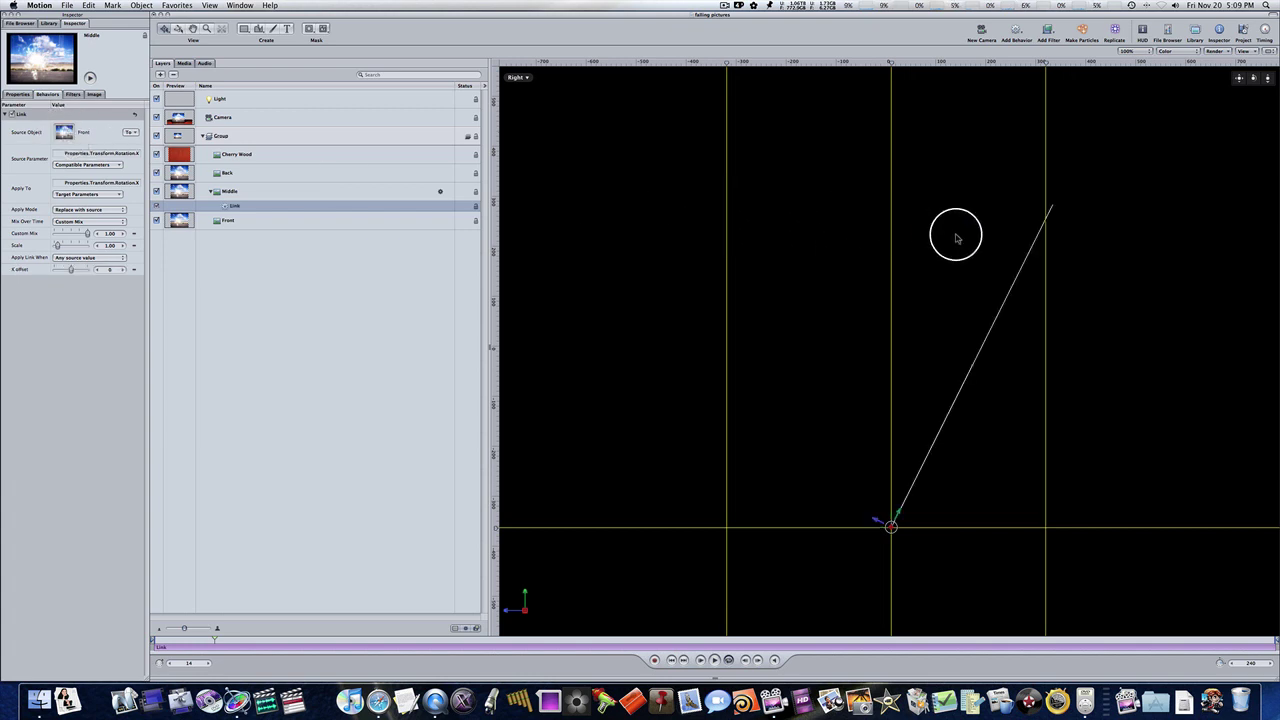
left_click(256, 176)
left_click(251, 220, "shift")
mouse_move(200, 630)
left_mouse_down()
mouse_move(157, 634)
mouse_move(240, 640)
mouse_move(123, 633)
mouse_move(213, 636)
left_mouse_up()
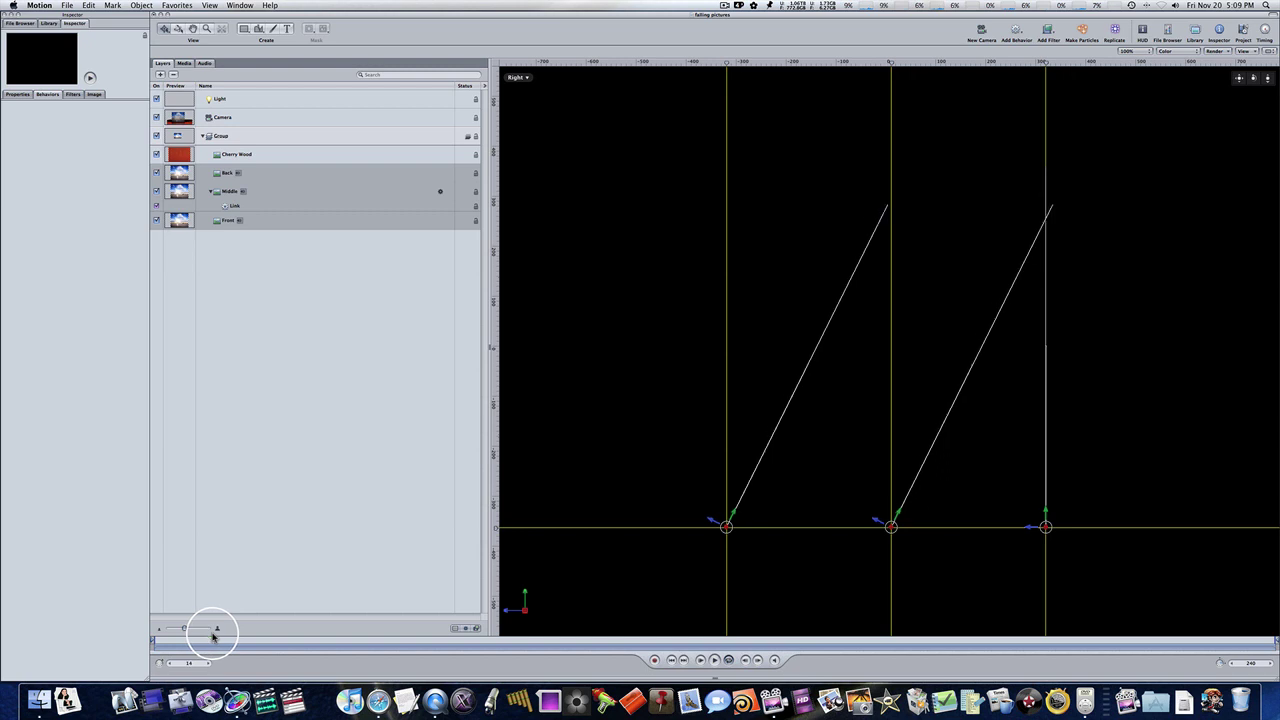
left_click(262, 207)
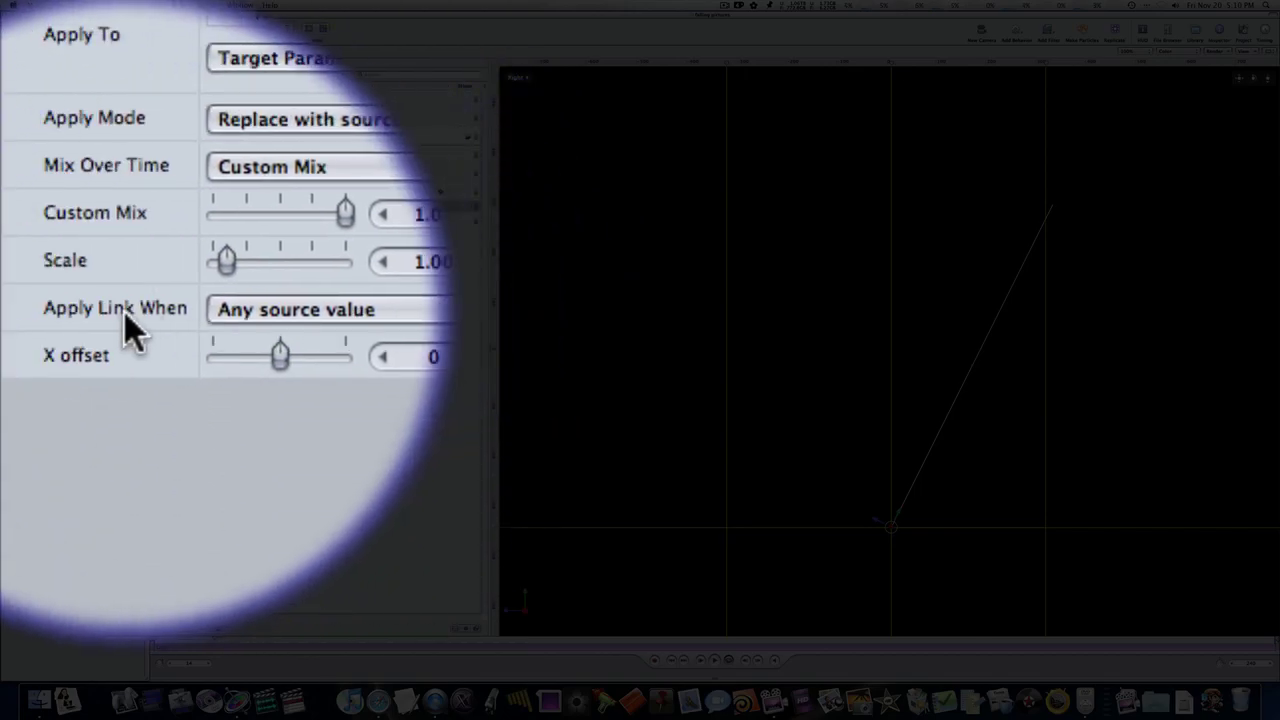
- Set Apply Link When to 'Source value below maximum' and X max to 0
left_click(313, 312)
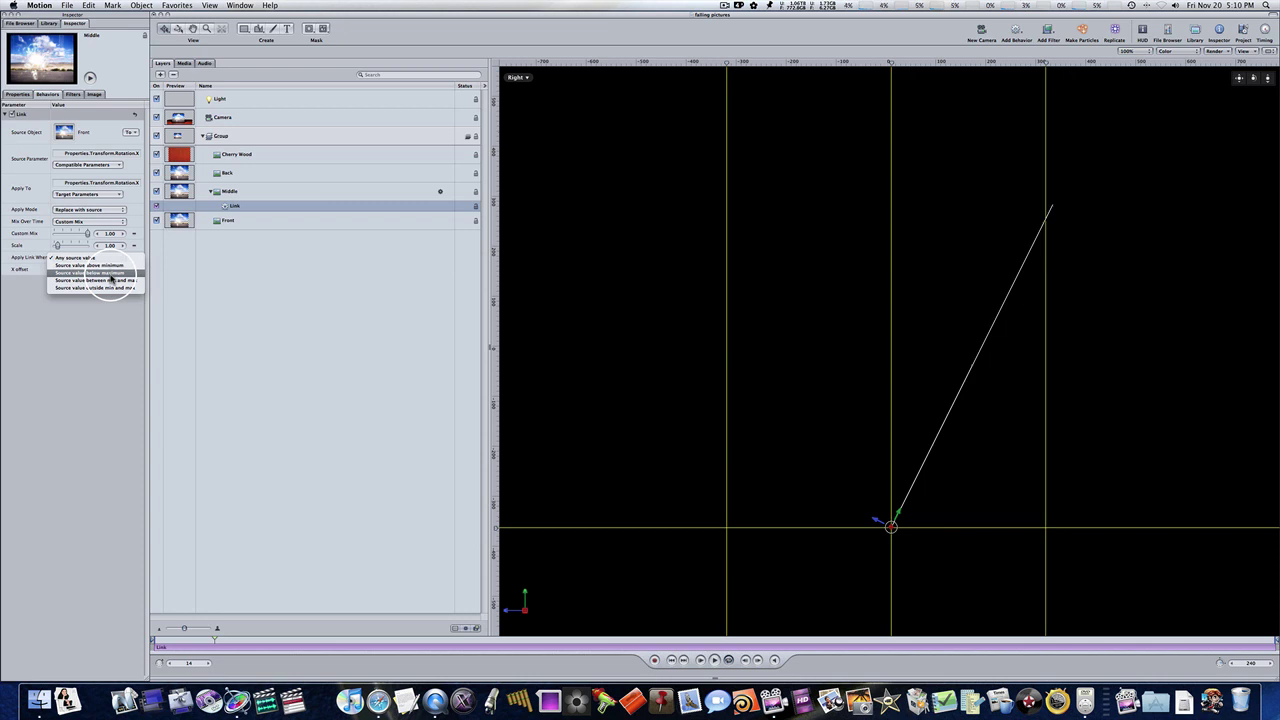
left_click(110, 273)
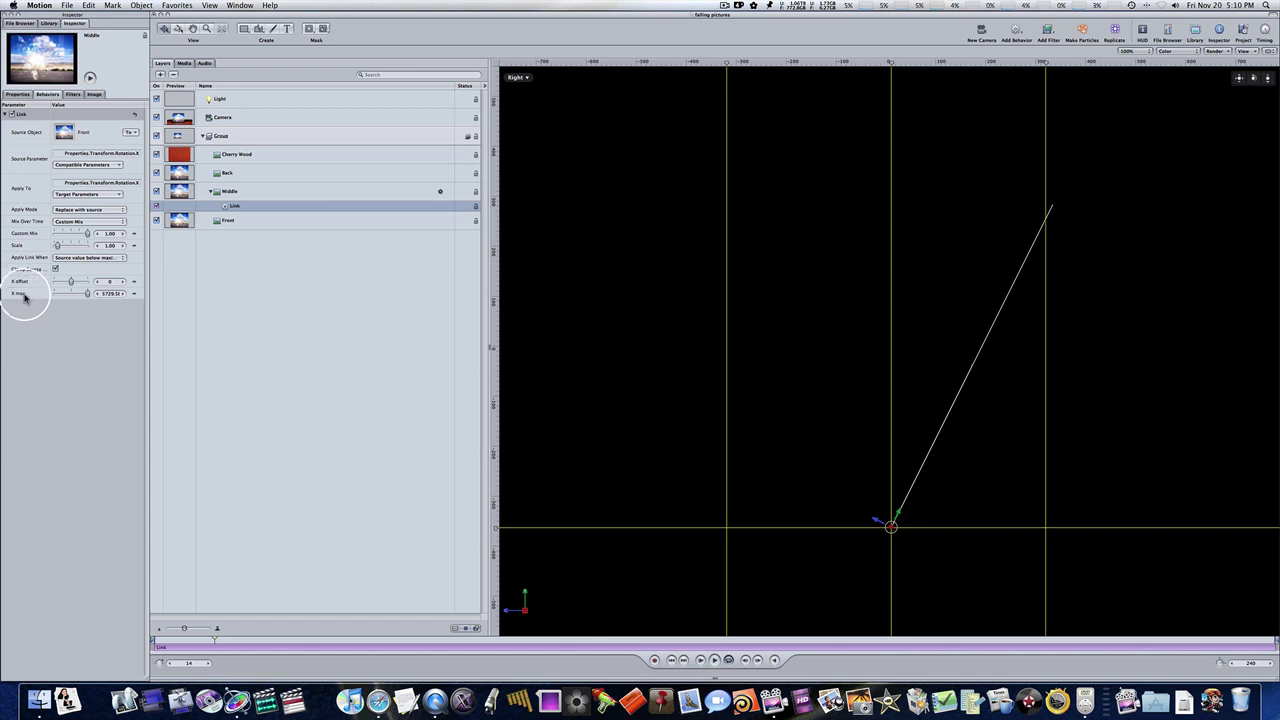
left_click(114, 294)
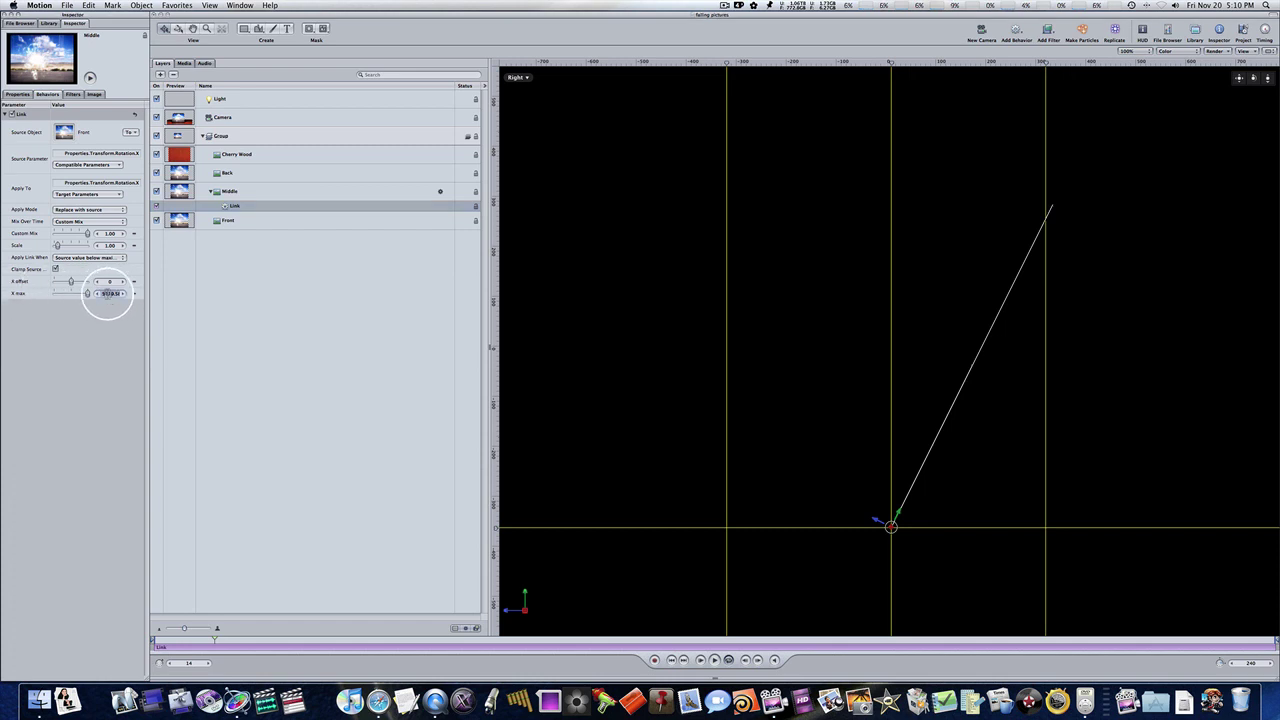
type("0")
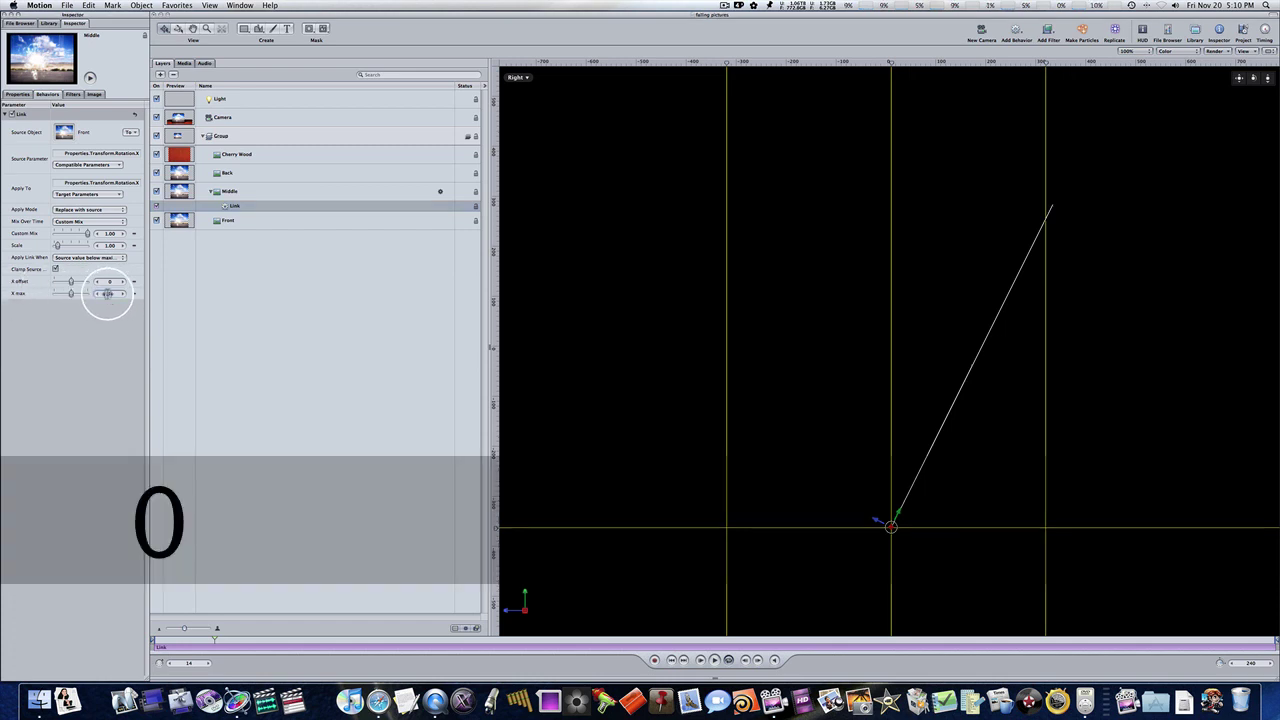
left_click(126, 295)
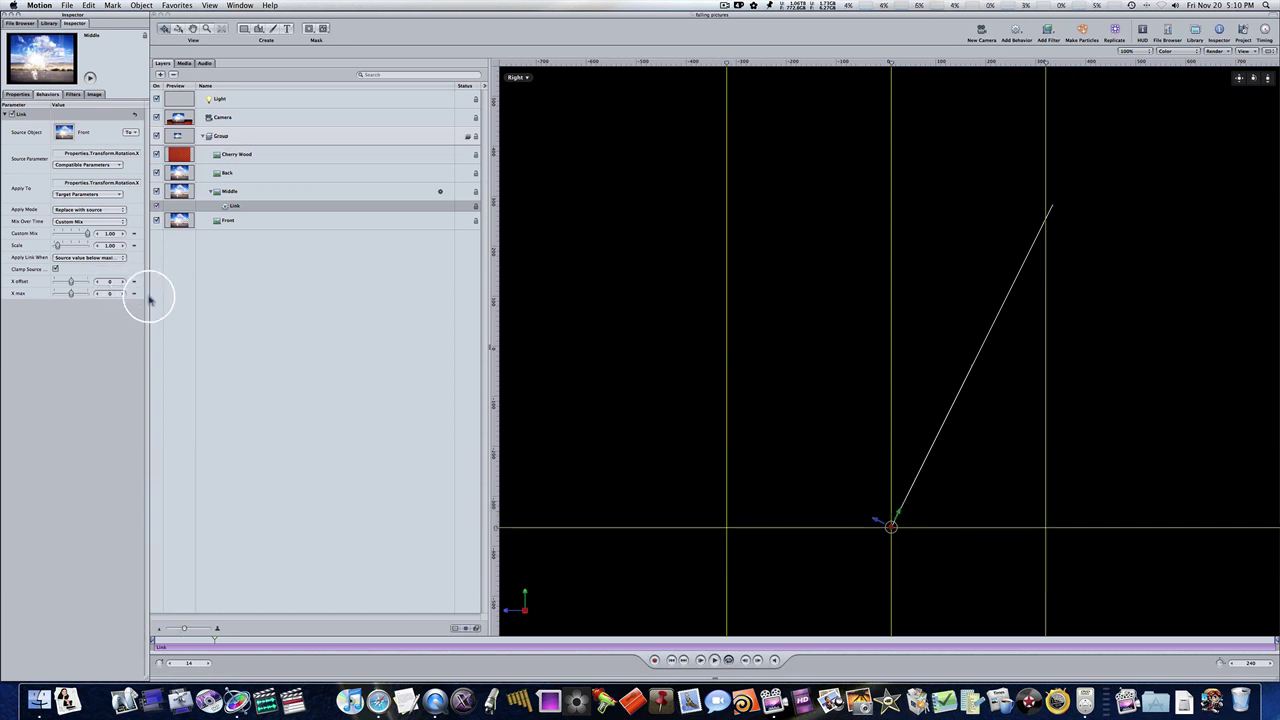
left_click_drag(196, 636, 178, 640)
left_click(277, 221)
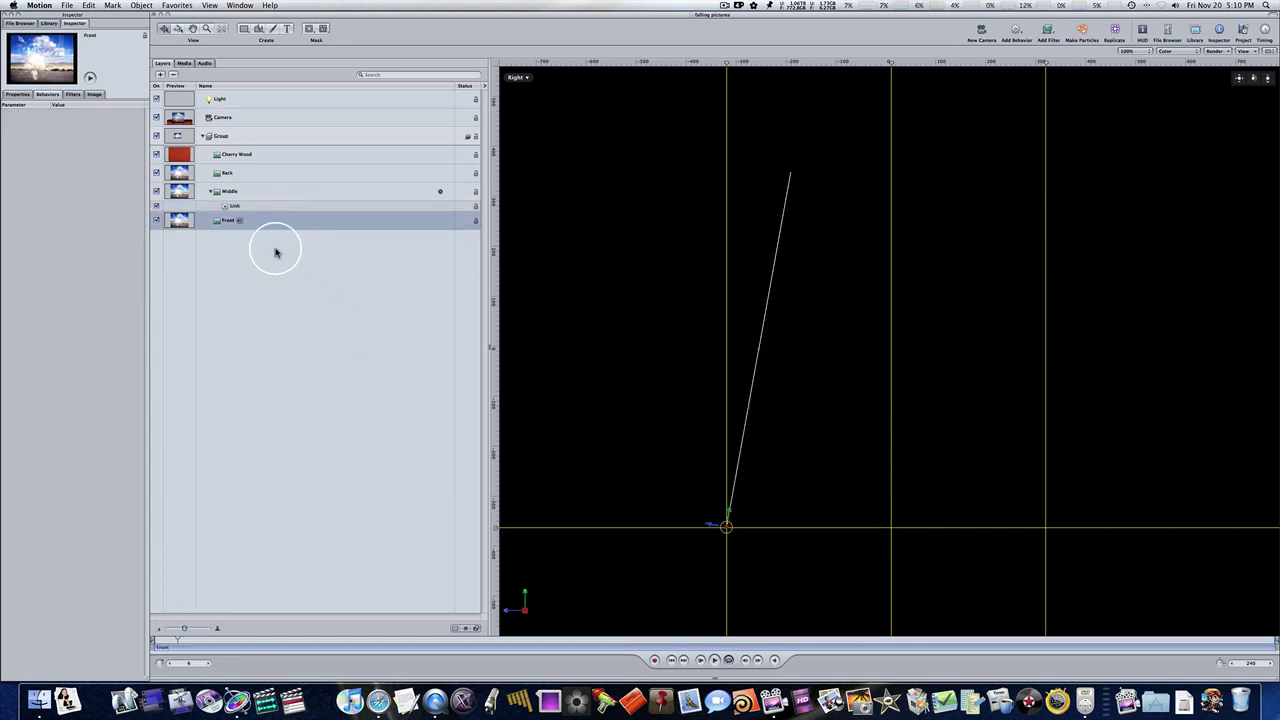
left_click_drag(178, 640, 216, 645)
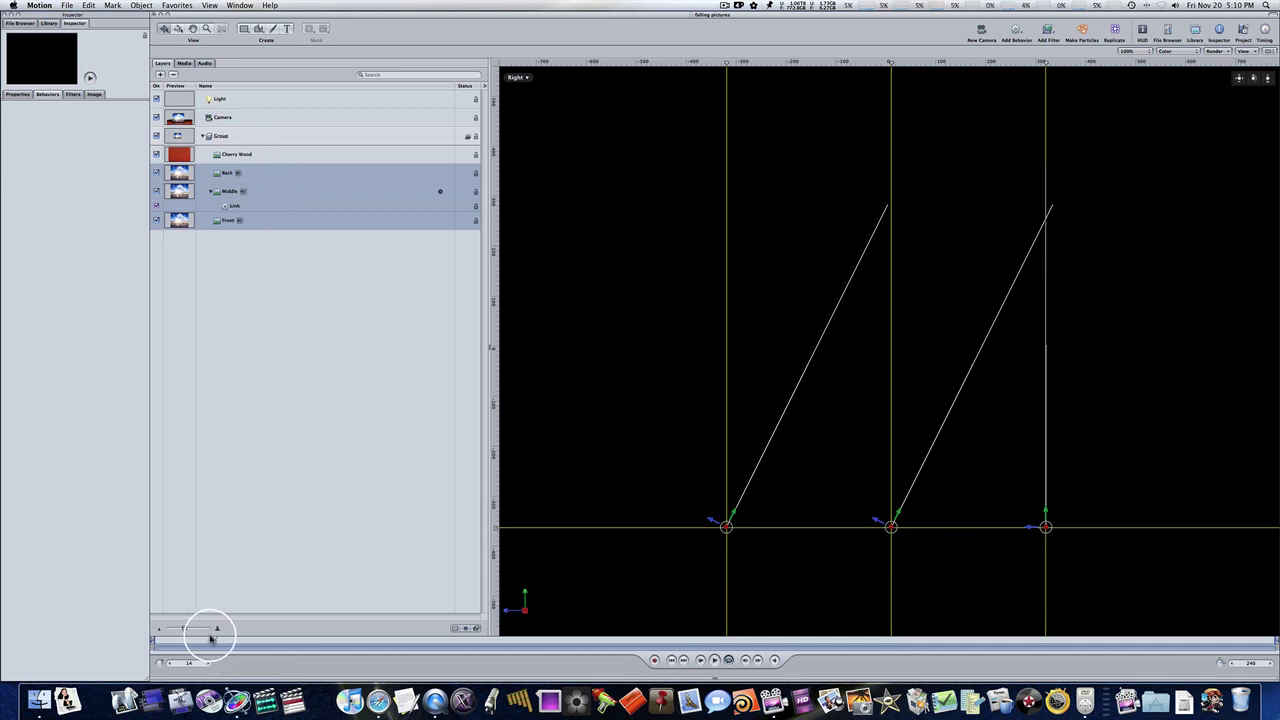
left_click_drag(184, 634, 212, 647)
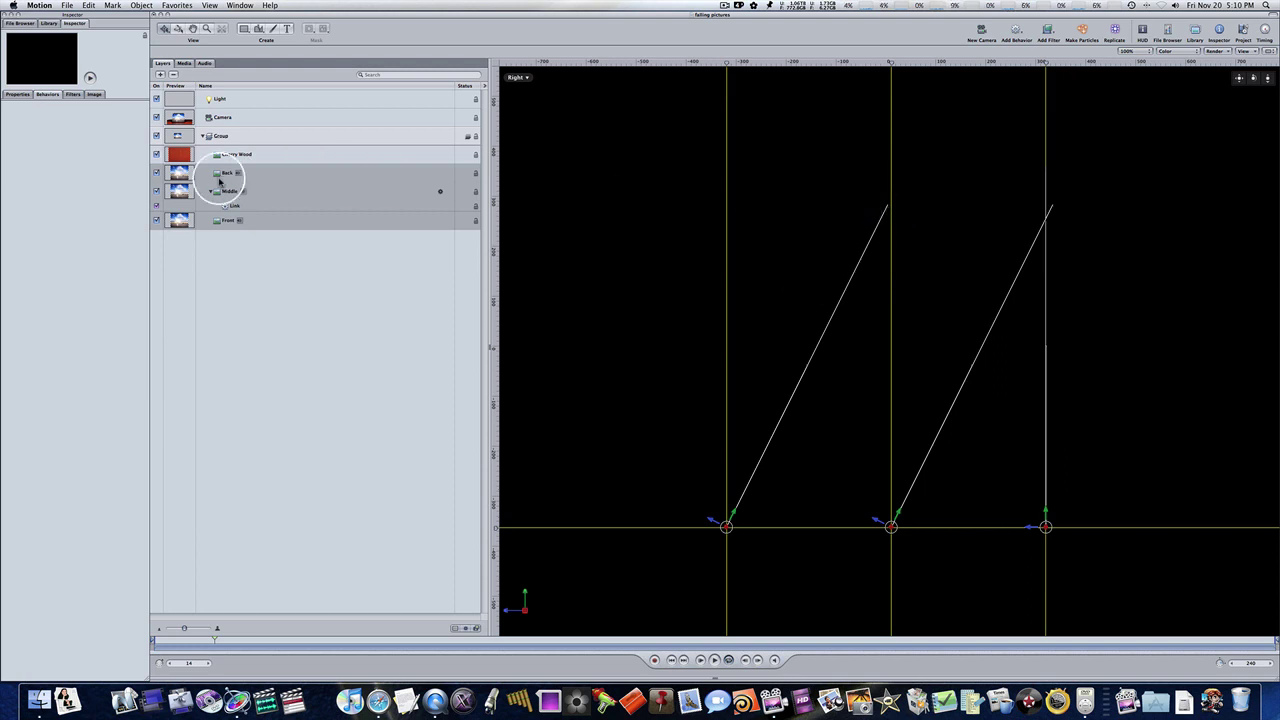
left_click(242, 207)
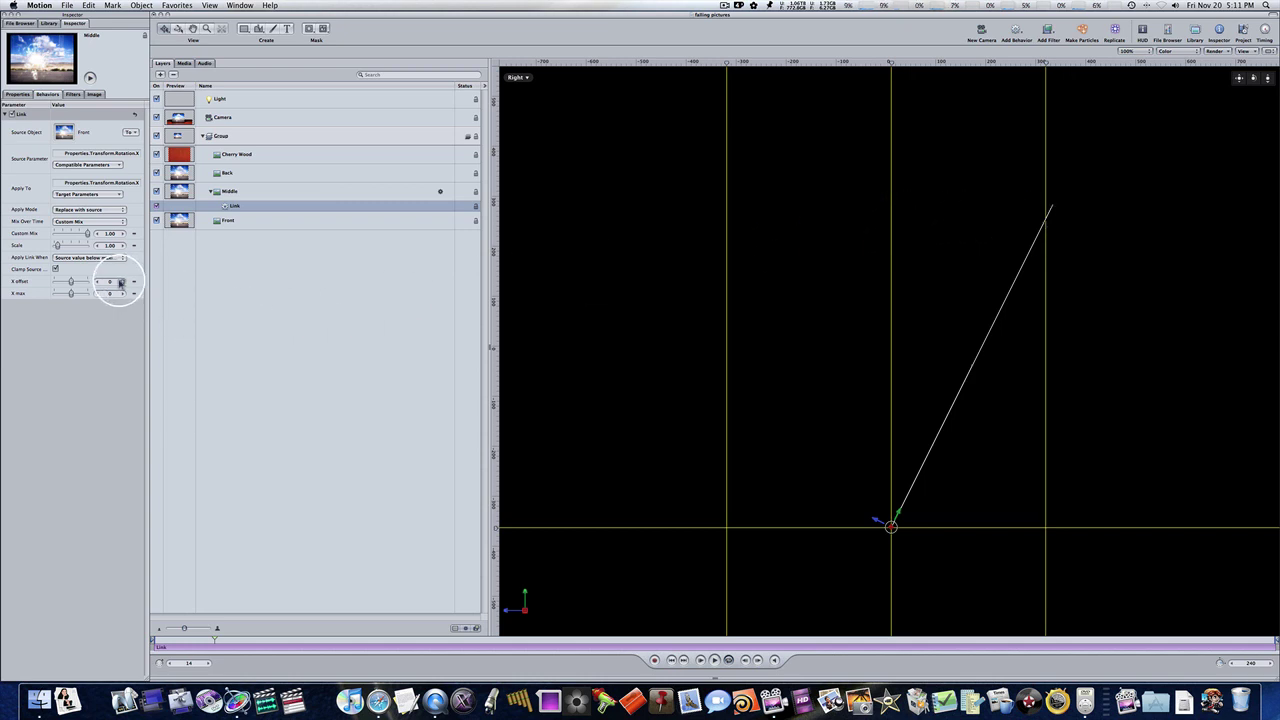
- Adjust the Link values and enter -26.36 as the X max
left_click_drag(110, 284, 133, 285)
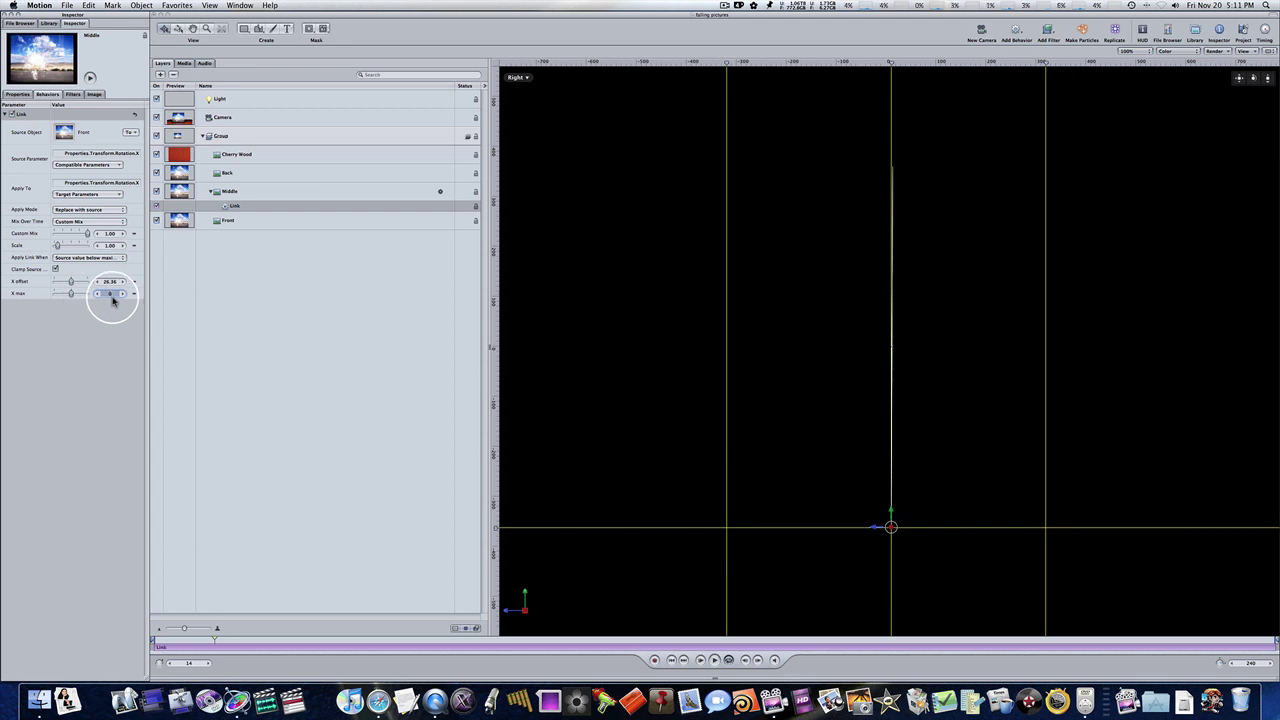
key("BackSpace")
type("-26")
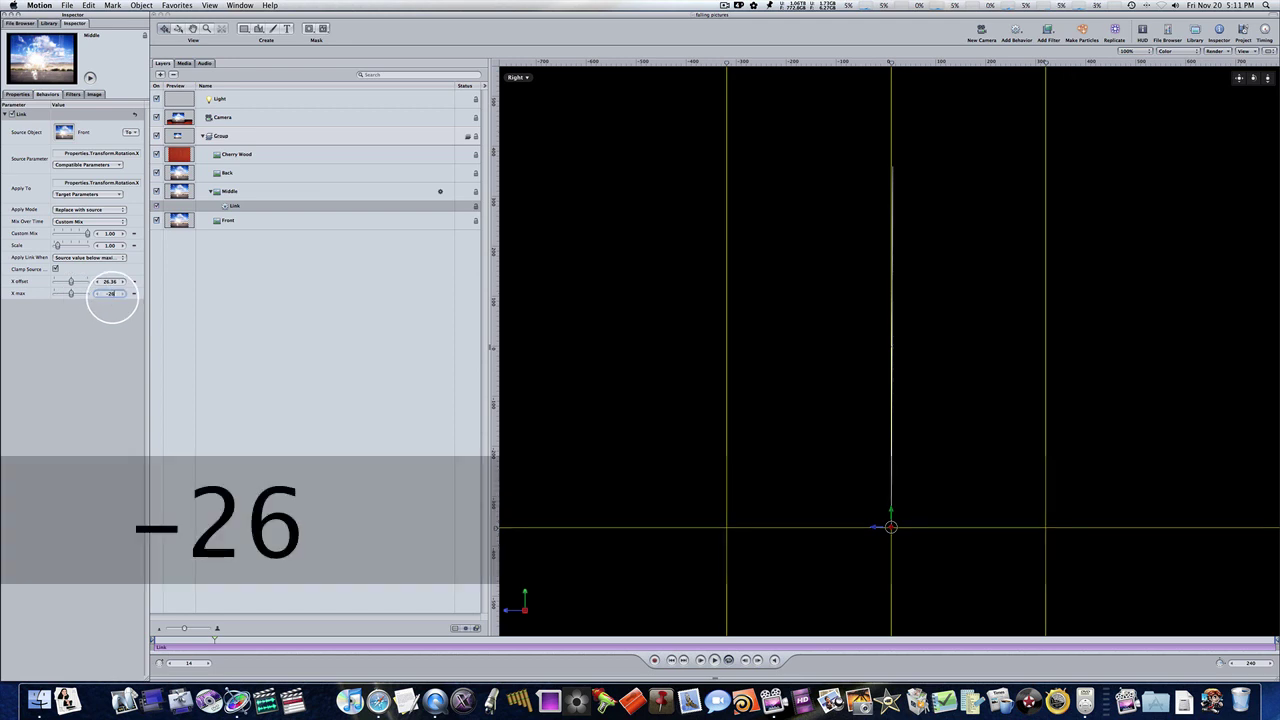
type(".36")
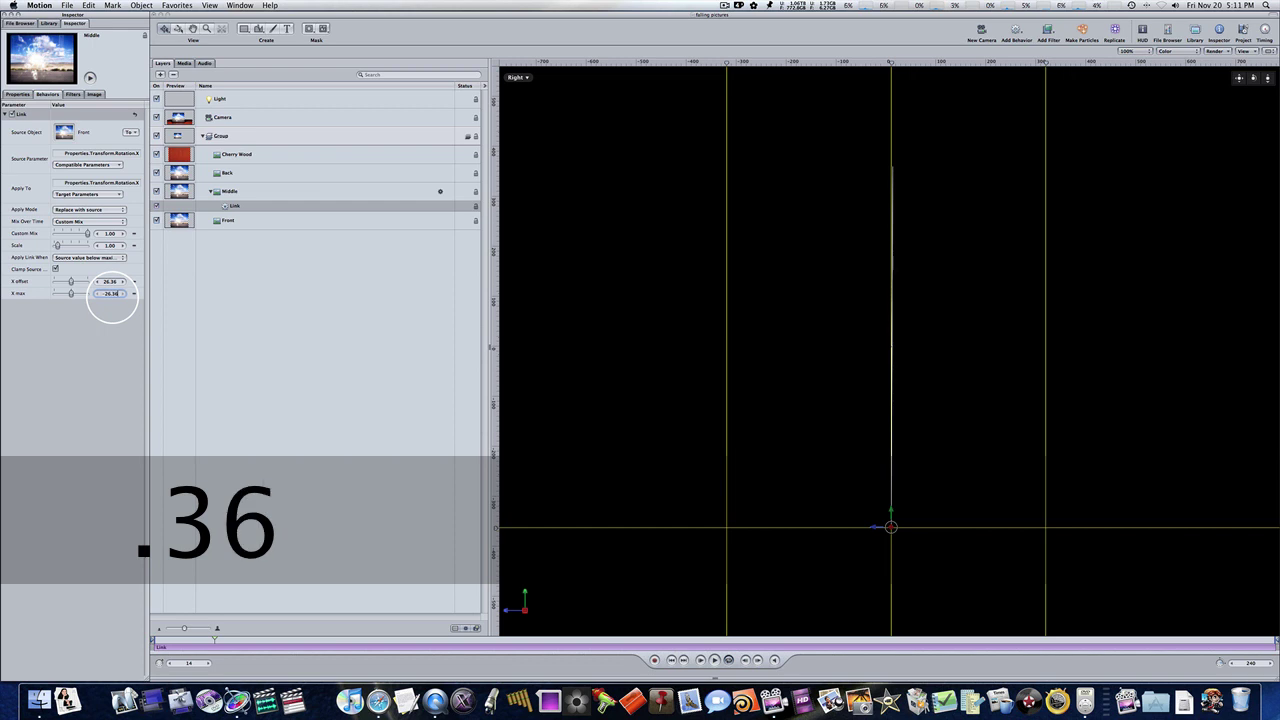
key("Return")
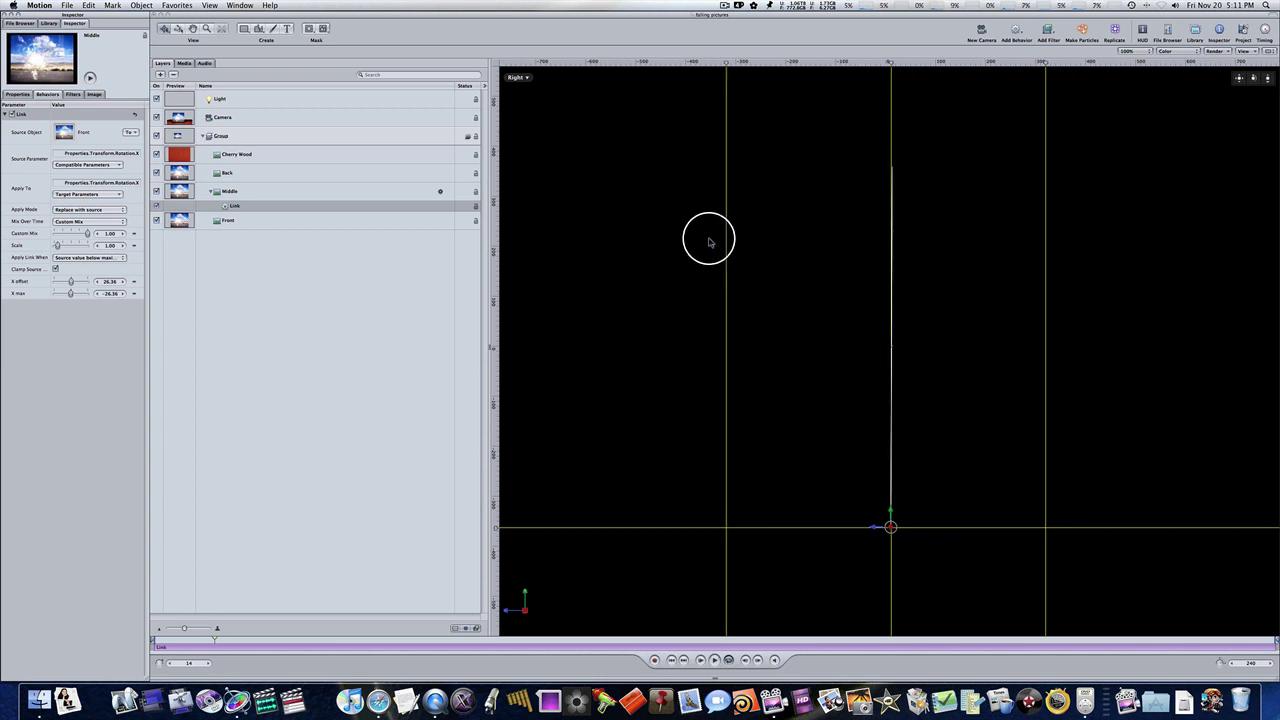
- Select the Back through Front layers and scrub the playhead toward frame 41
left_click(278, 174)
left_click(264, 220, "shift")
left_click_drag(206, 642, 359, 650)
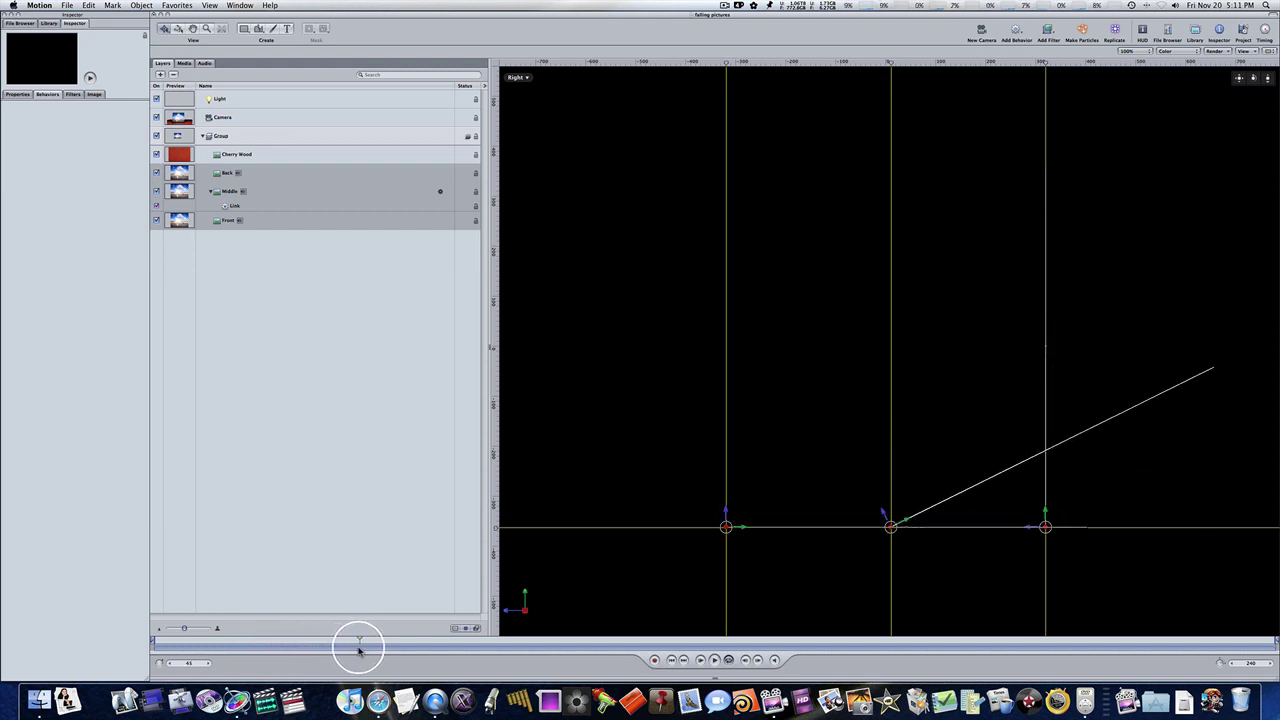
- Select Middle's Link behavior and set its Scale to 1.41
left_click(246, 206)
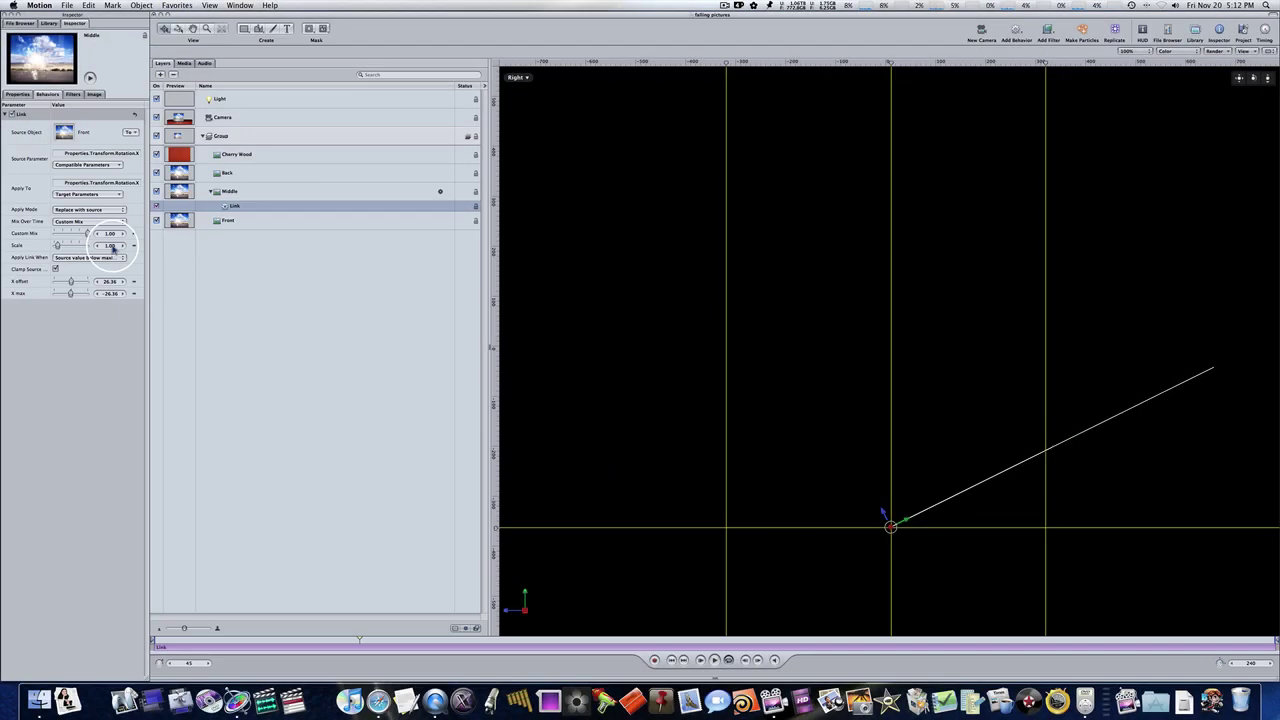
left_click_drag(110, 245, 116, 245)
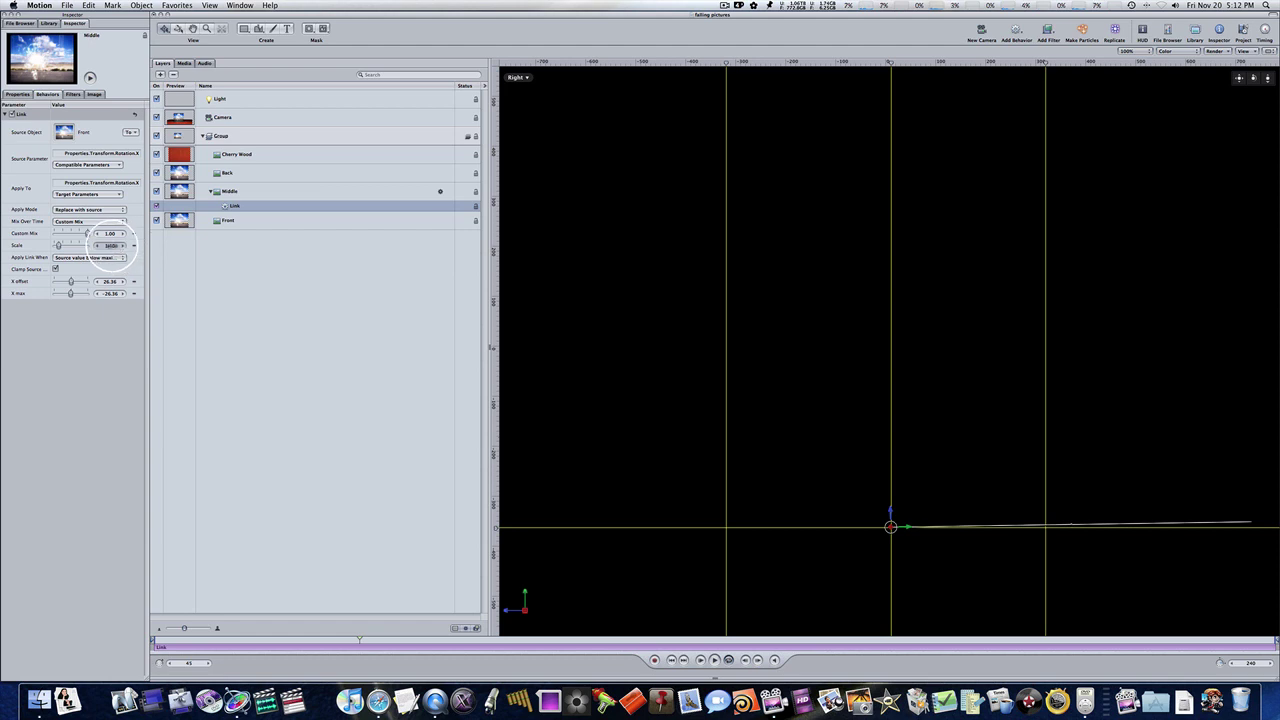
left_click_drag(110, 245, 112, 248)
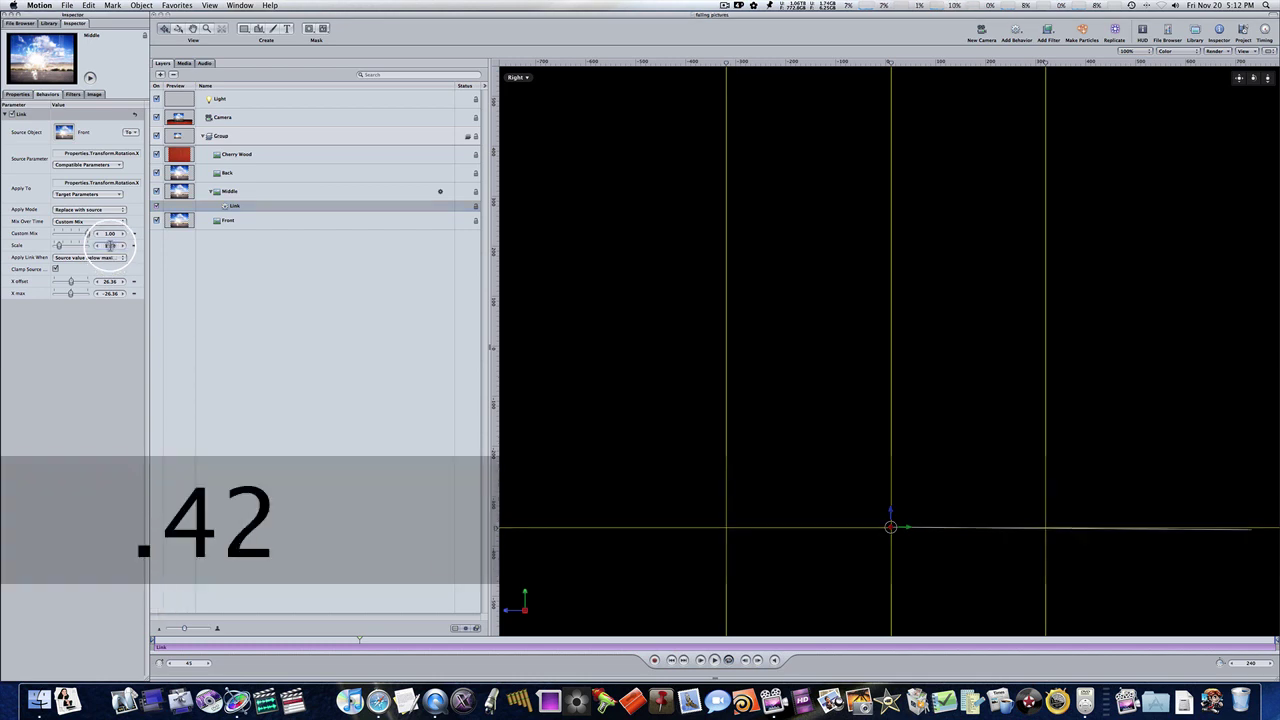
left_click_drag(110, 245, 109, 245)
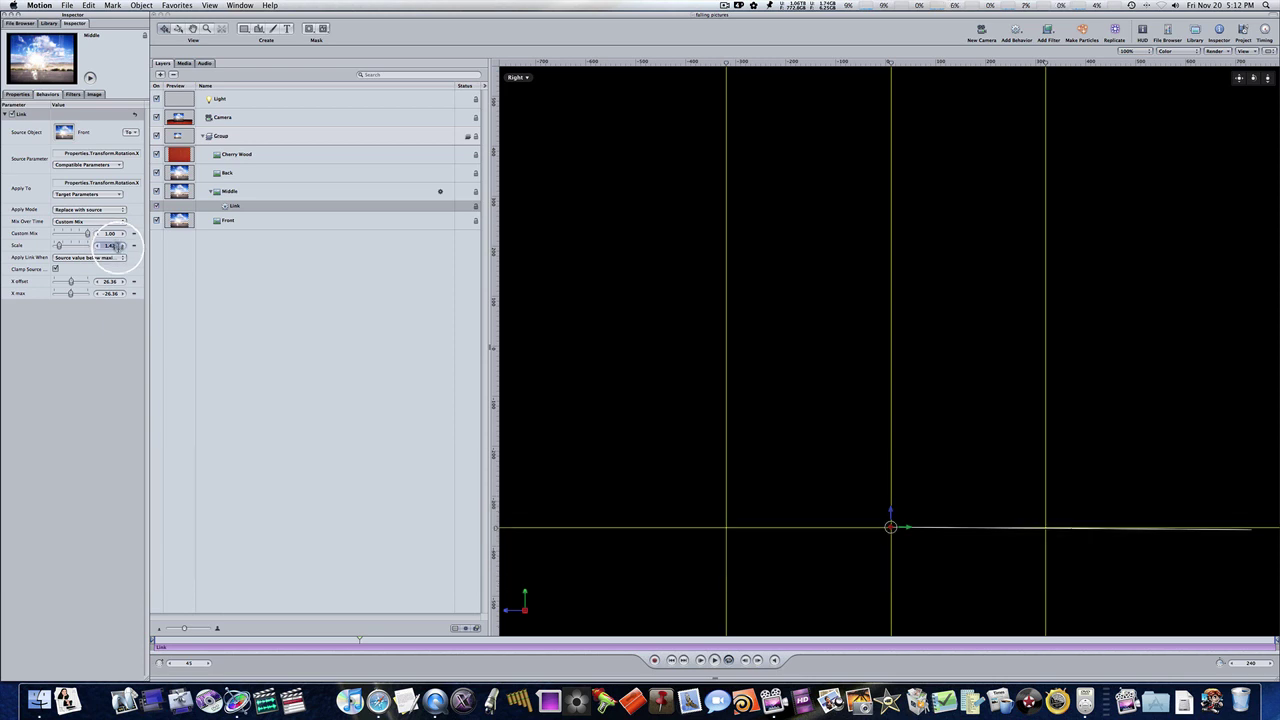
type("1")
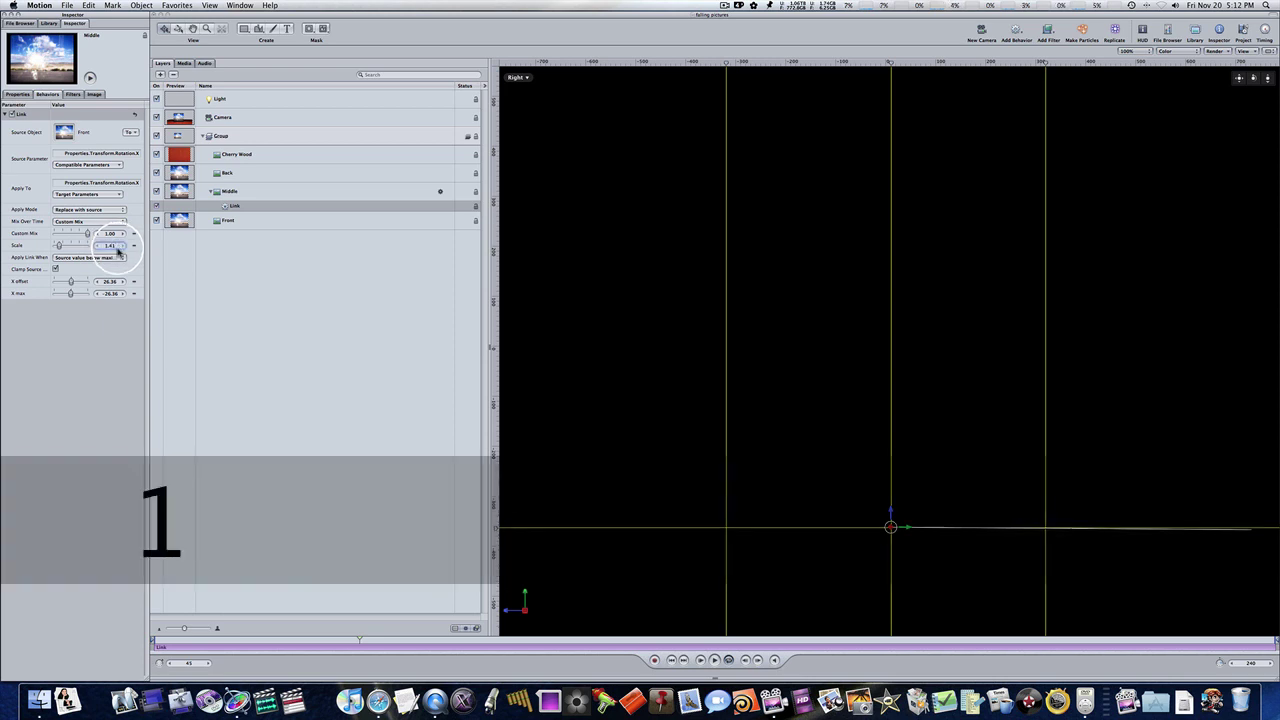
left_click(196, 257)
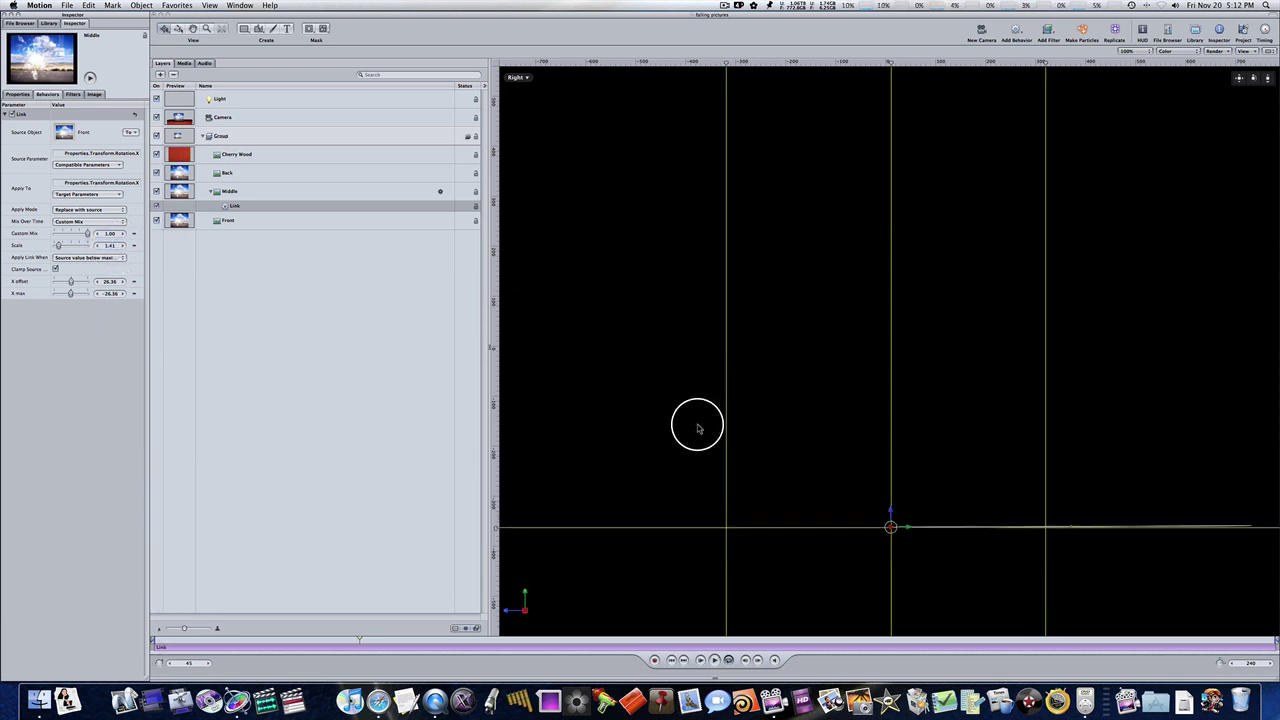
- Preview the fall, then copy the Link behavior onto the Back photo
left_click(255, 178)
left_click(257, 220, "shift")
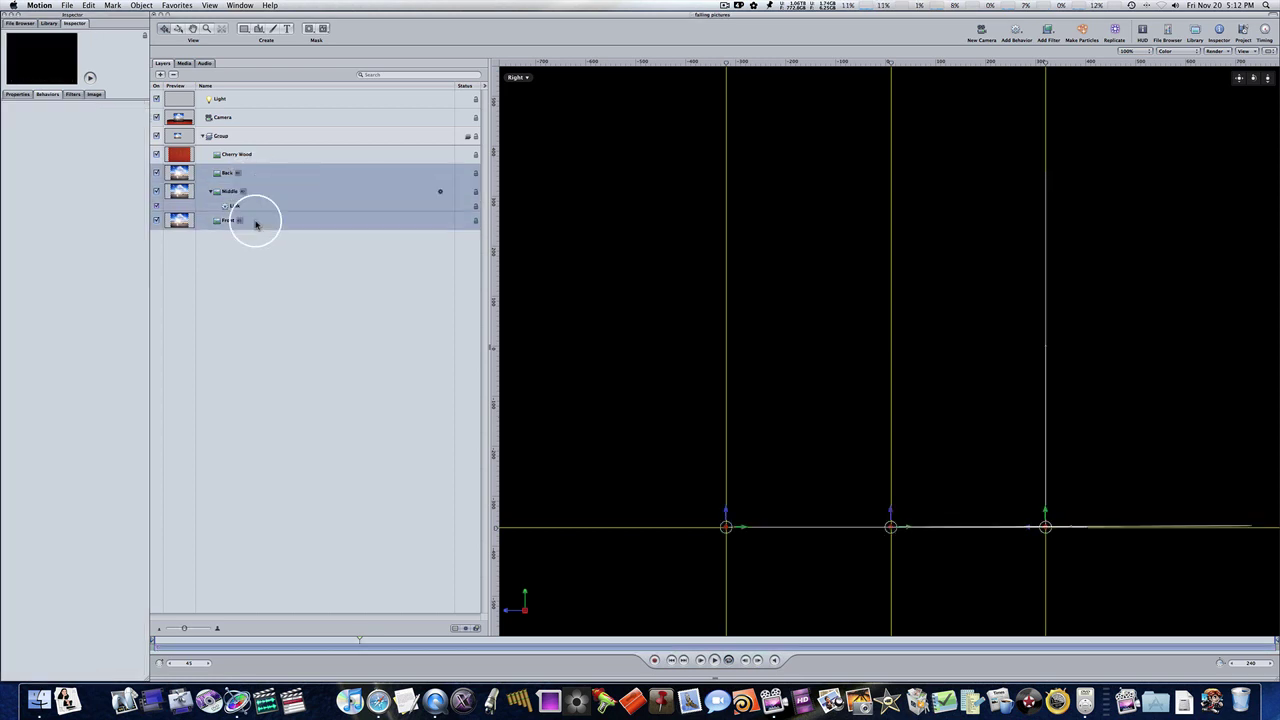
mouse_move(166, 648)
left_mouse_down()
mouse_move(358, 660)
mouse_move(156, 636)
mouse_move(280, 640)
mouse_move(143, 637)
left_mouse_up()
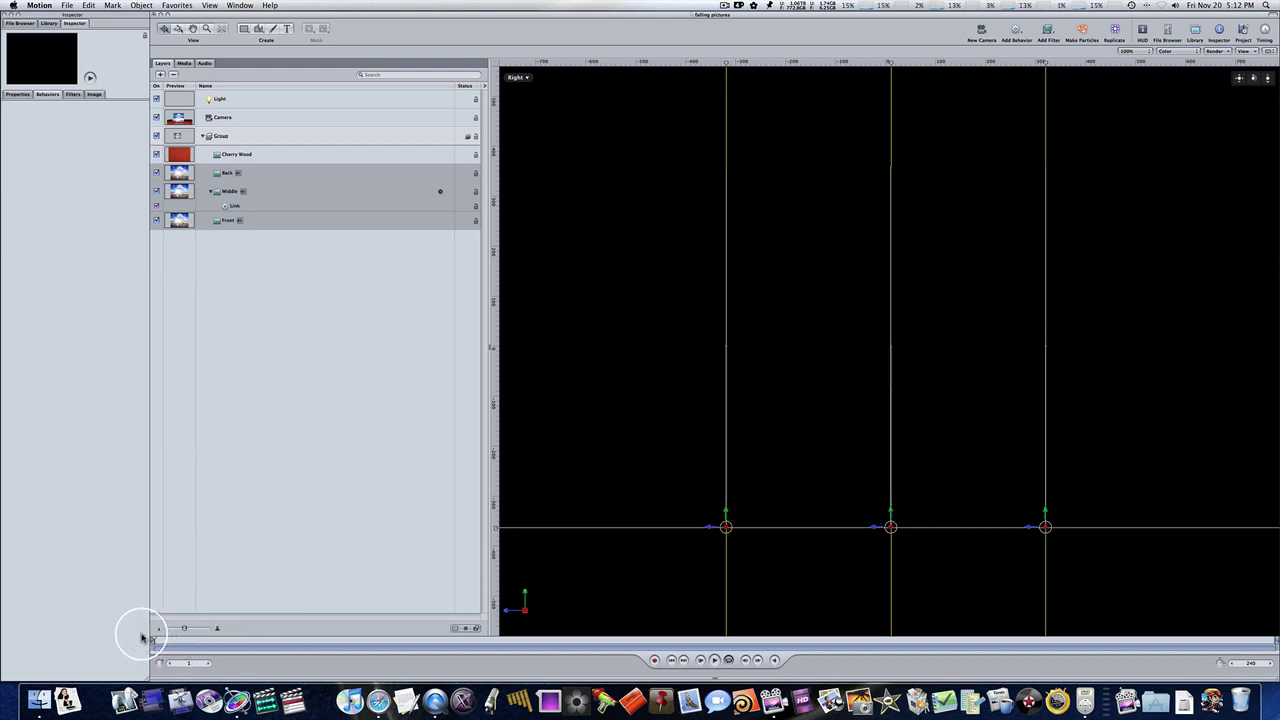
left_click(263, 312)
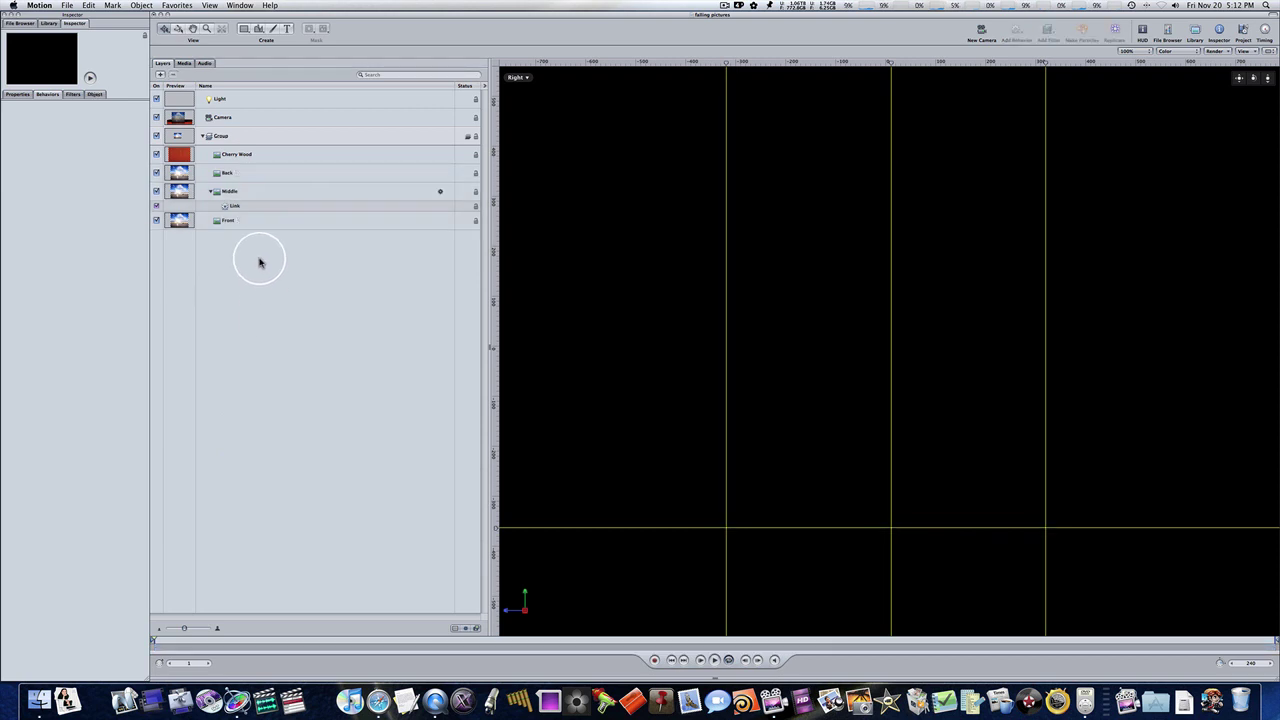
left_click_drag(235, 207, 254, 175)
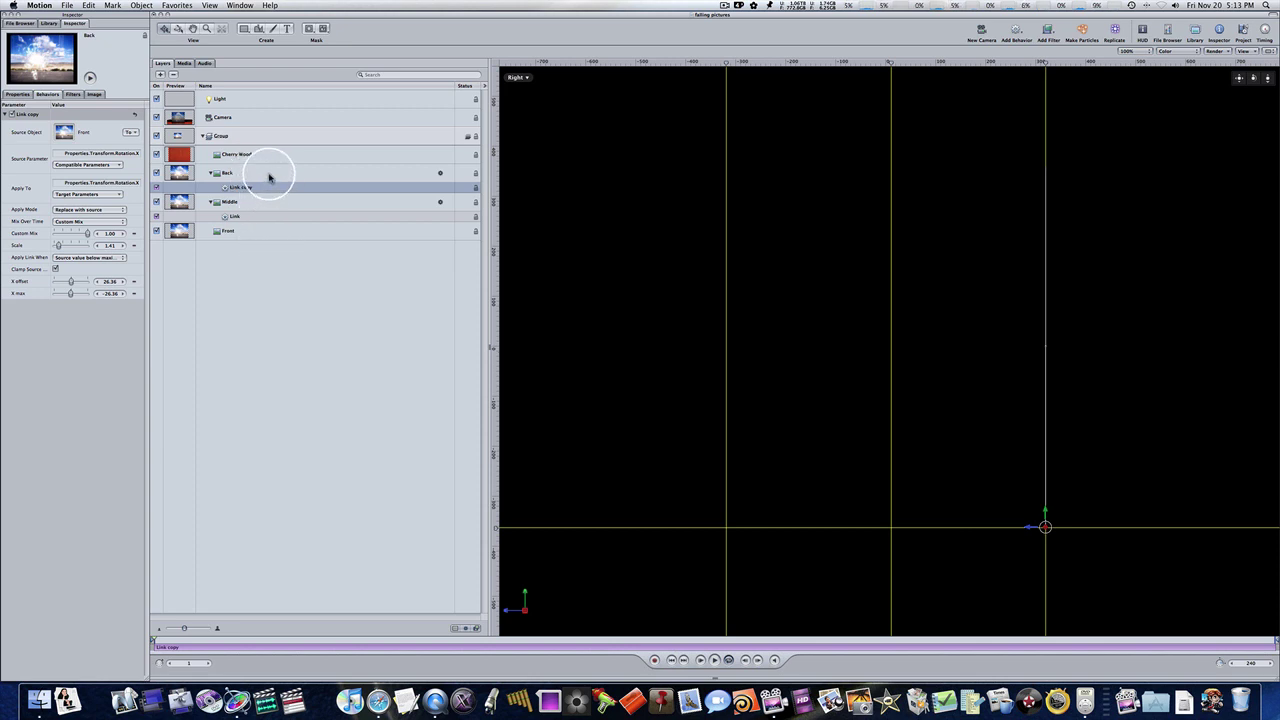
- Set the Middle layer as Link copy's source and scrub to frame 22 to check the chain
left_click(268, 176)
left_click(268, 232, "shift")
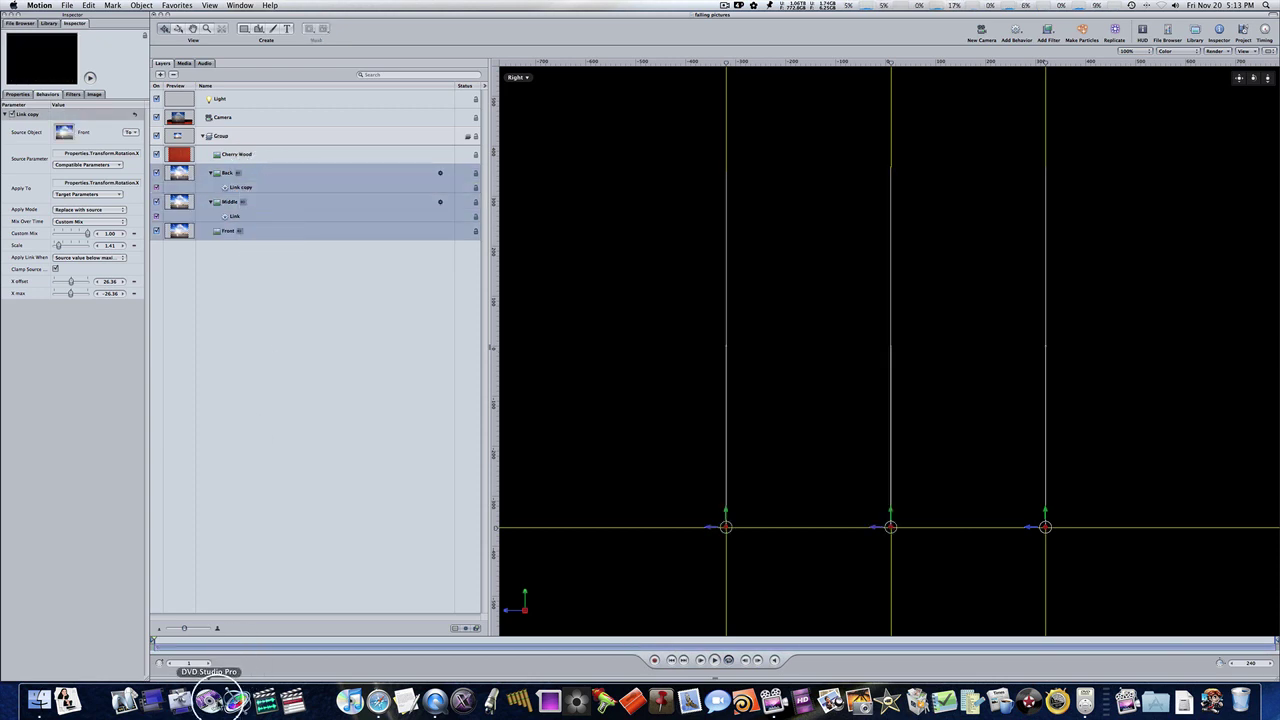
left_click(170, 641)
left_click_drag(170, 641, 126, 646)
left_click(312, 388)
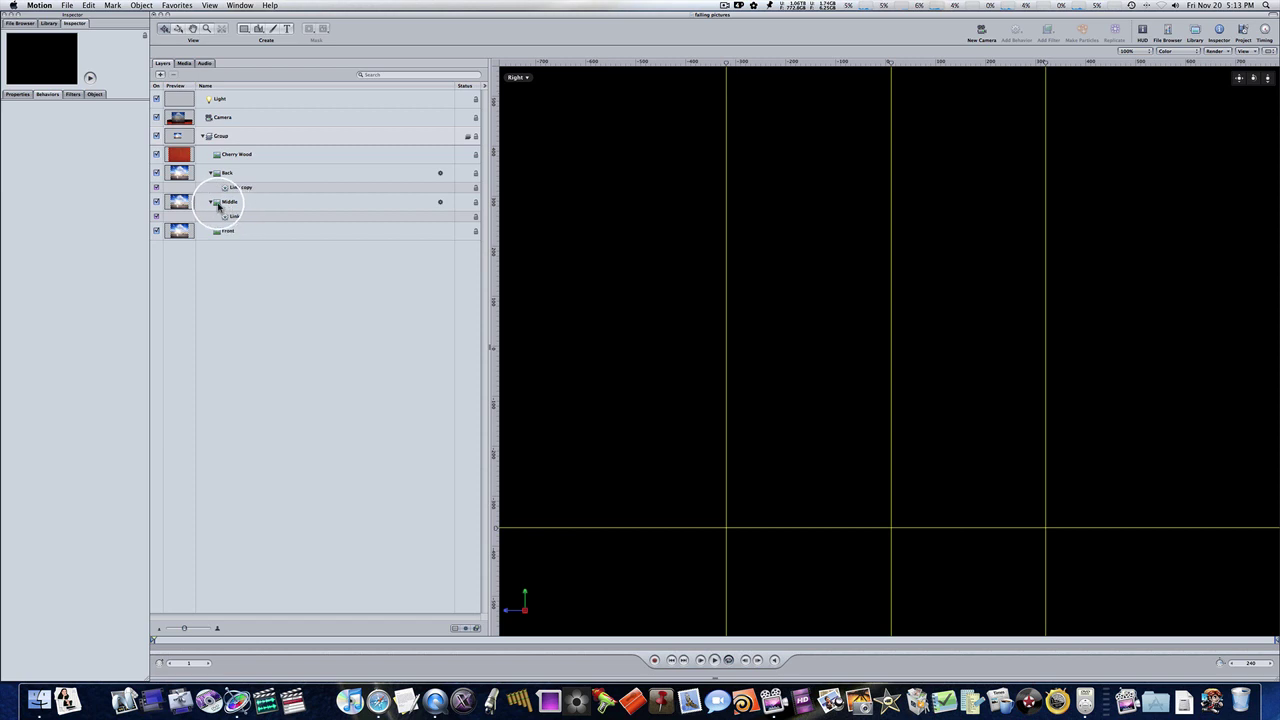
left_click_drag(218, 206, 247, 190)
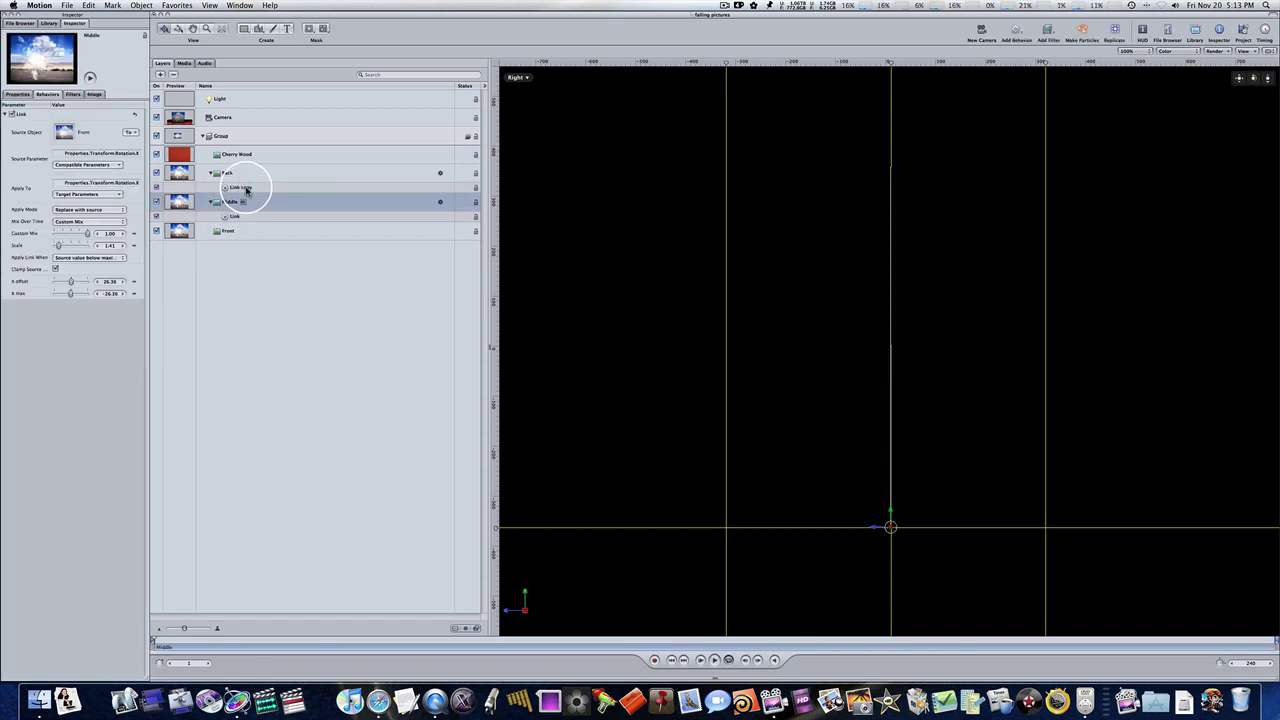
left_click(268, 176)
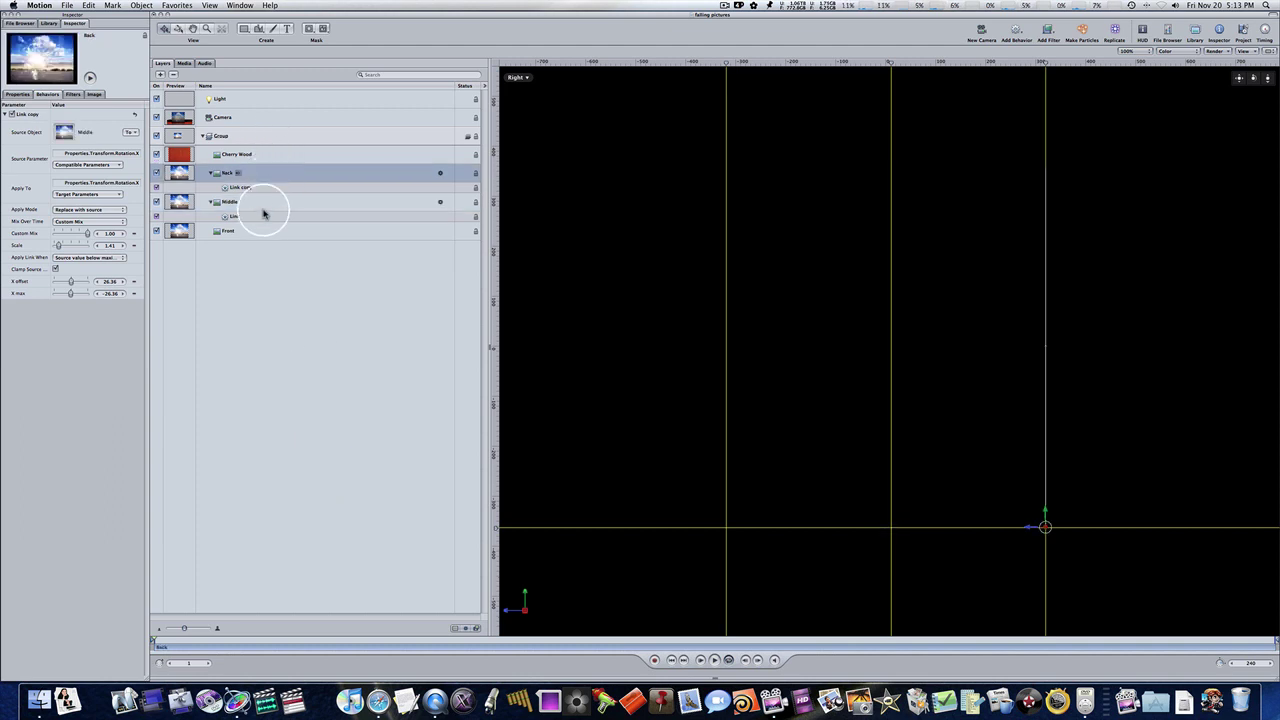
left_click(257, 229, "shift")
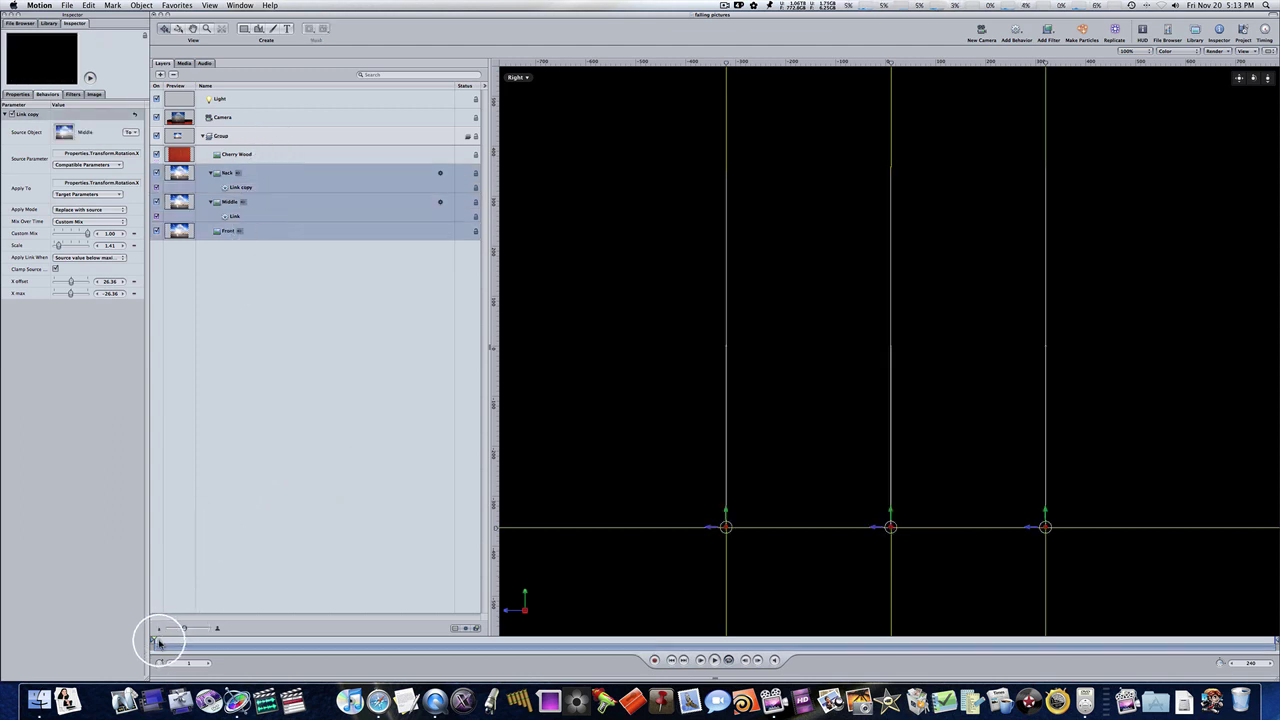
mouse_move(163, 638)
left_mouse_down()
mouse_move(354, 660)
mouse_move(129, 646)
mouse_move(140, 646)
left_mouse_up()
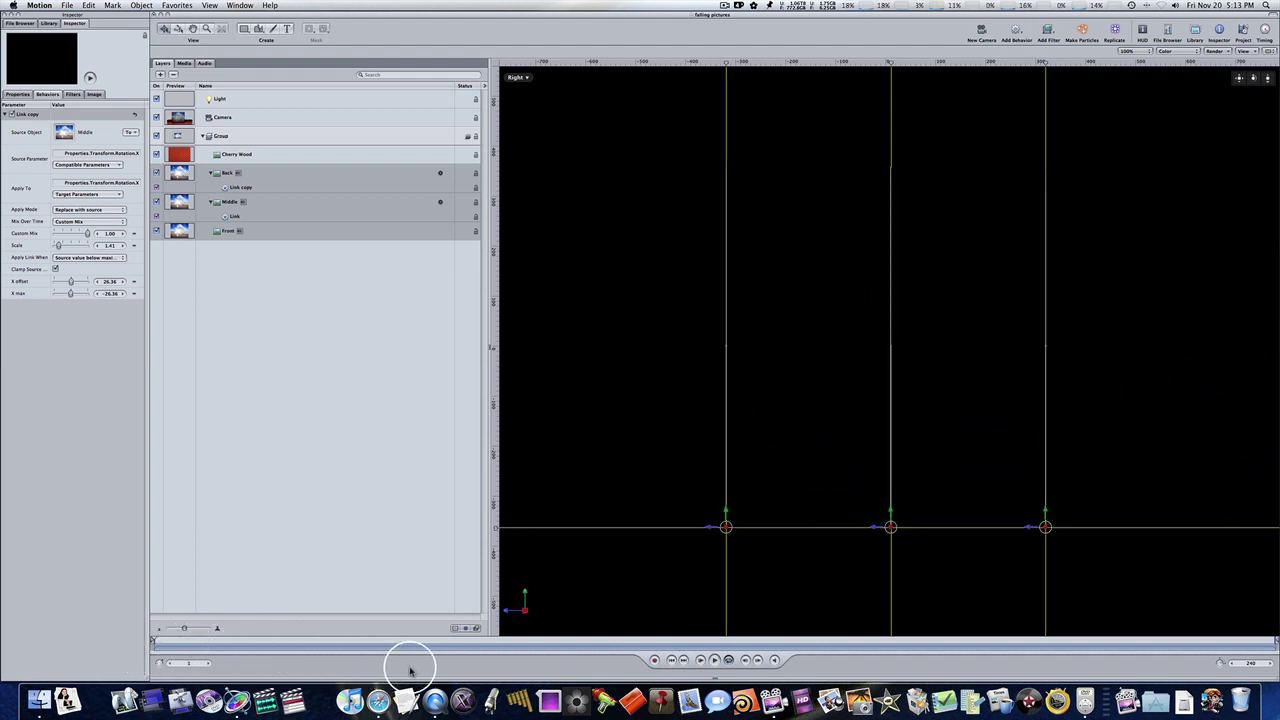
- Switch the canvas to Perspective view, hide rulers and guides, and deselect all layers
left_click(524, 609)
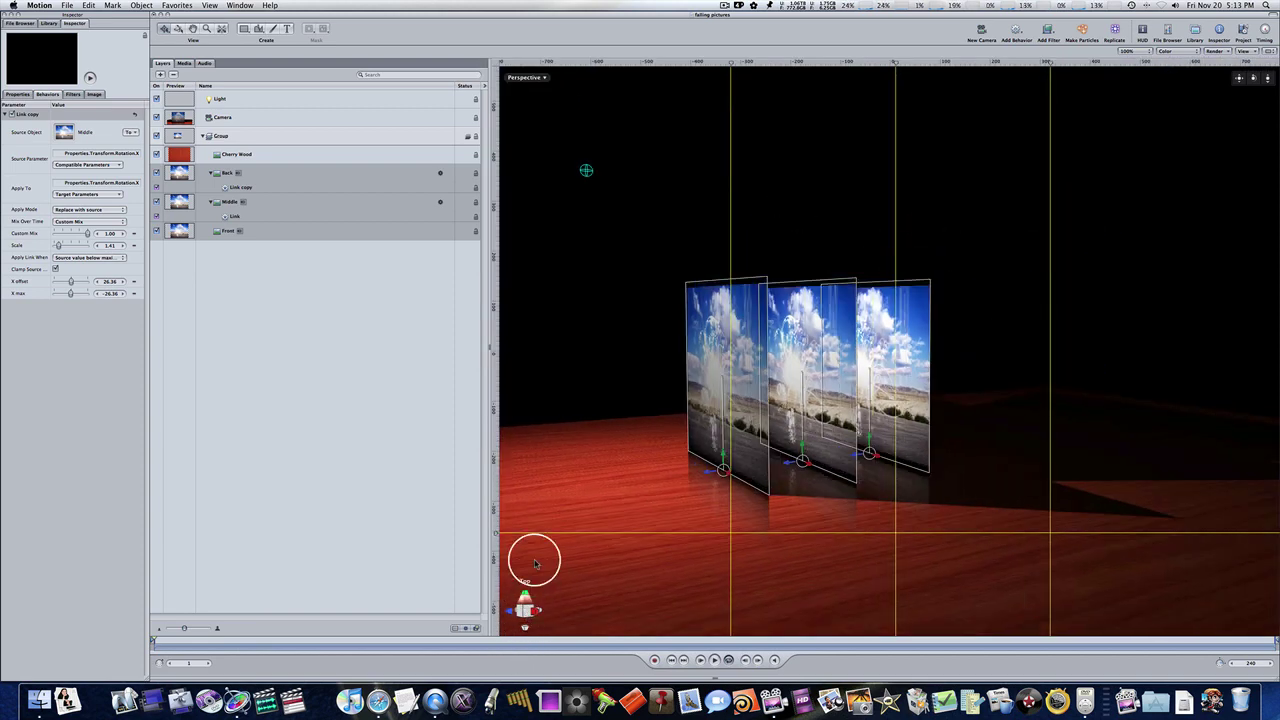
left_click(1243, 51)
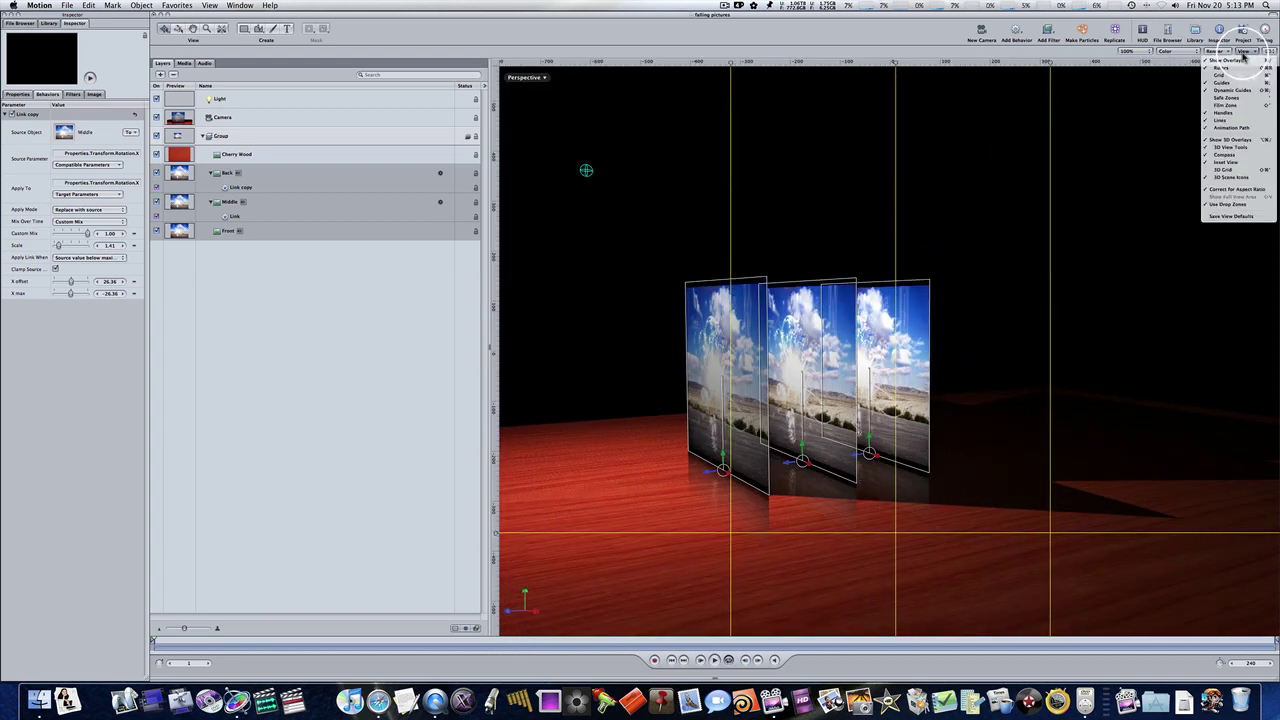
left_click(1241, 69)
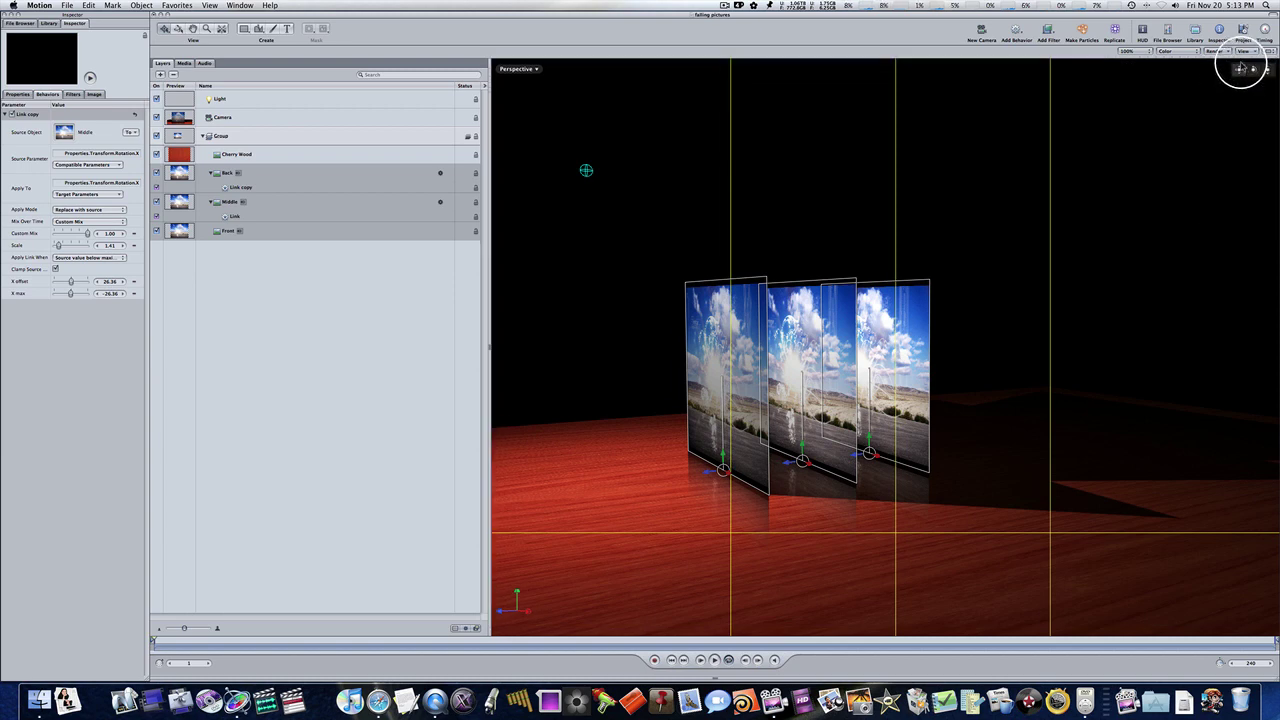
left_click(1243, 51)
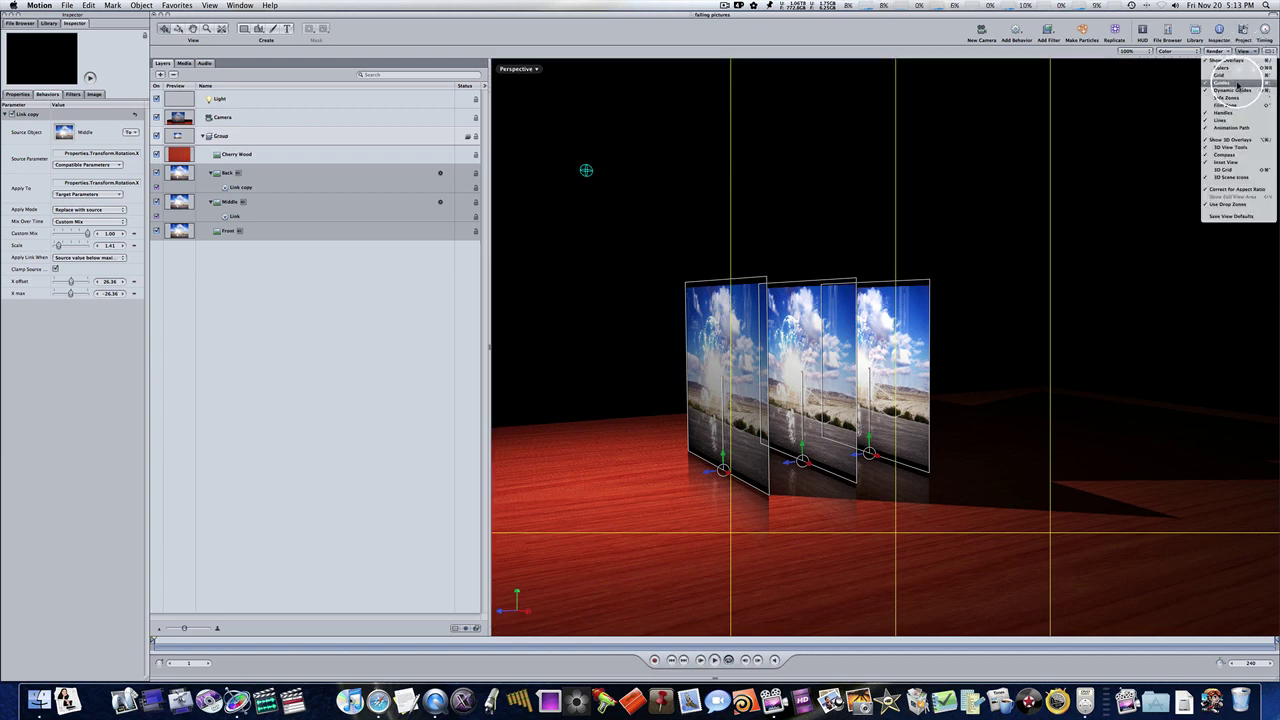
left_click(1238, 84)
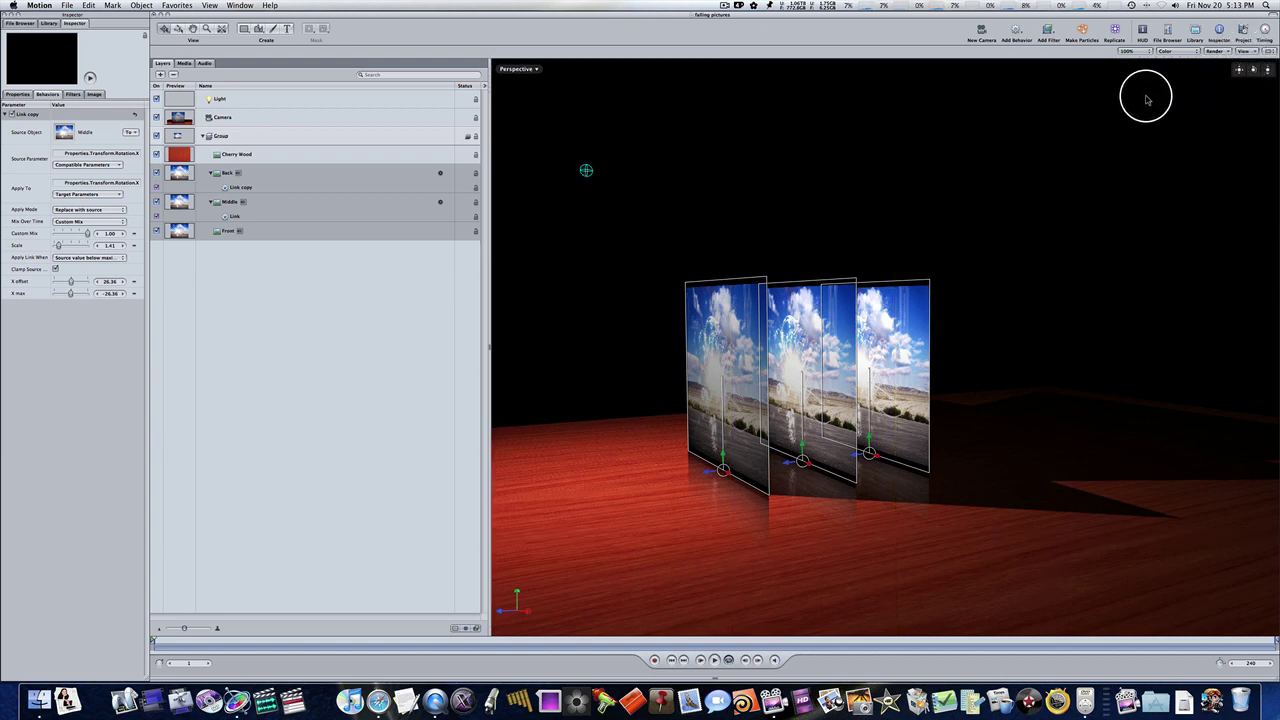
left_click(199, 270)
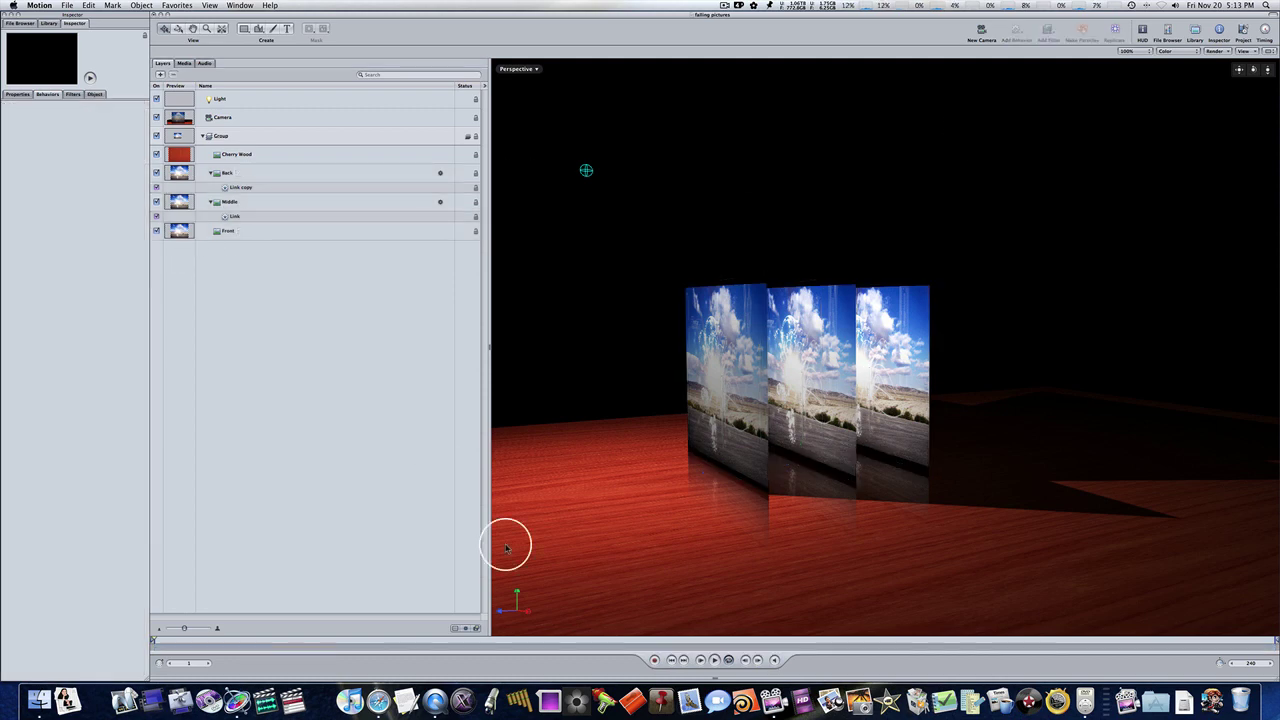
- Play the domino fall of Front, Middle and Back, stepping through frames and replaying
left_click(714, 660)
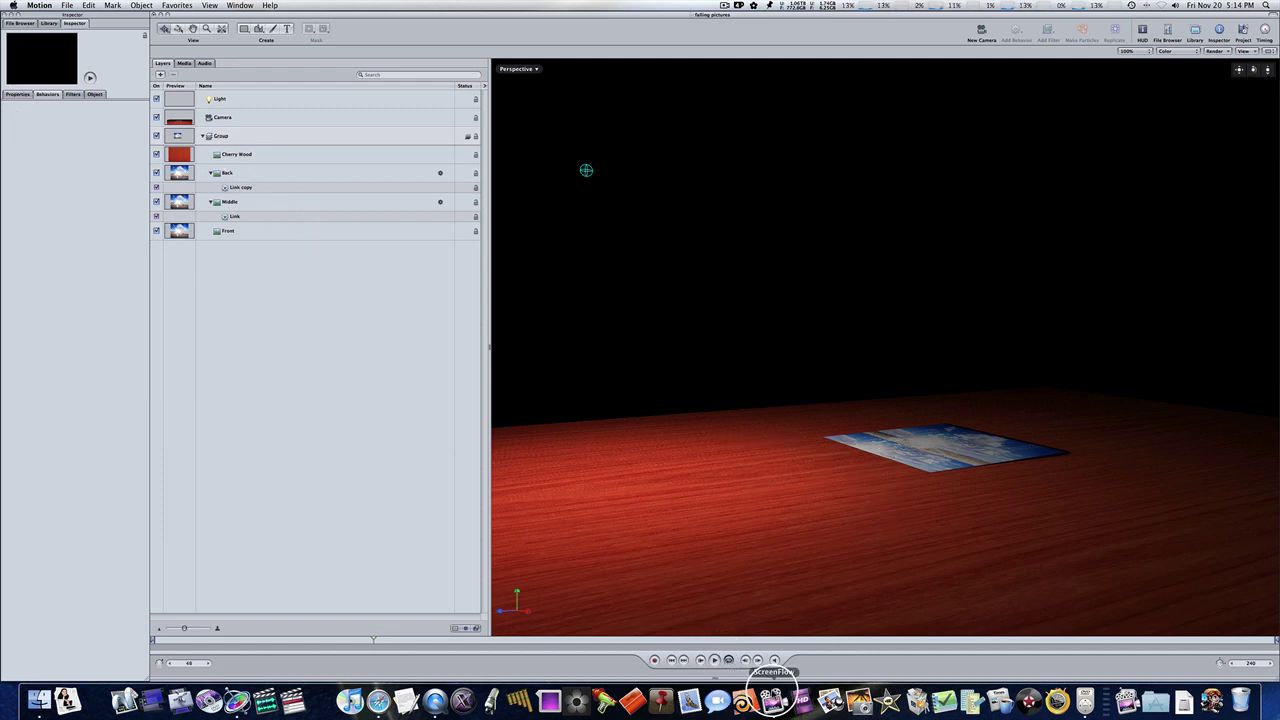
left_click(684, 660)
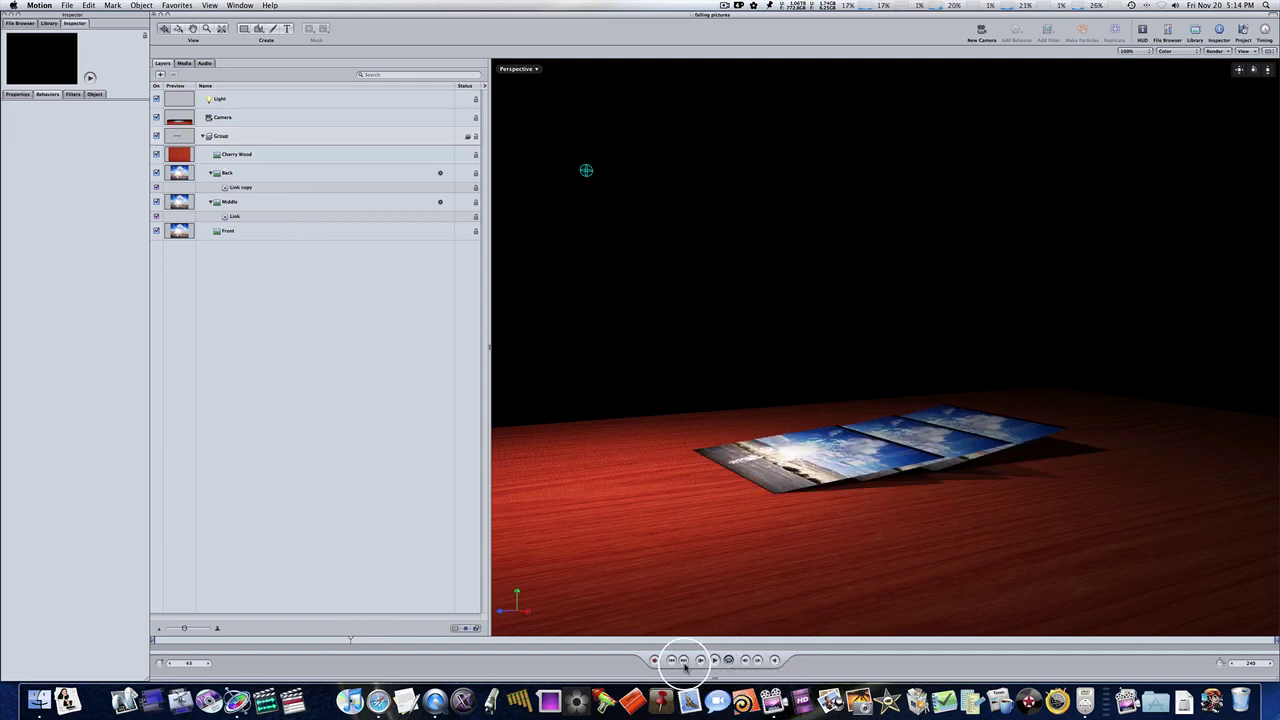
key("Right")
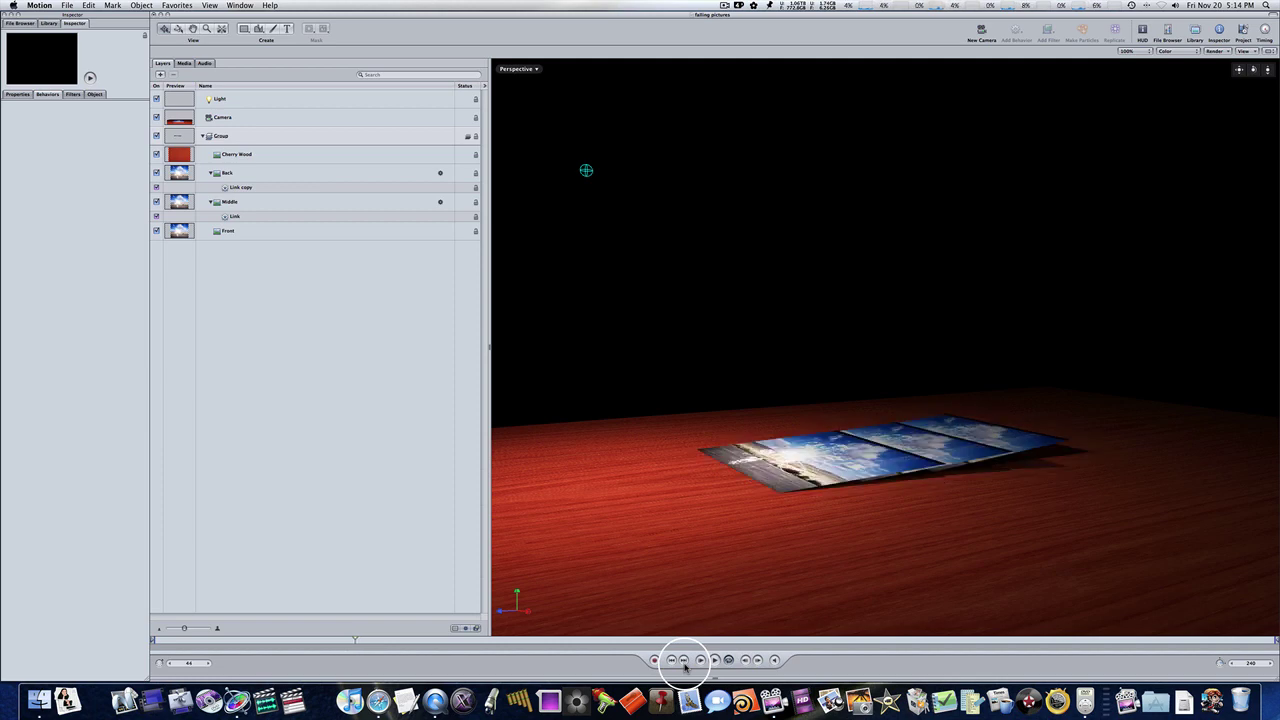
left_click(703, 660)
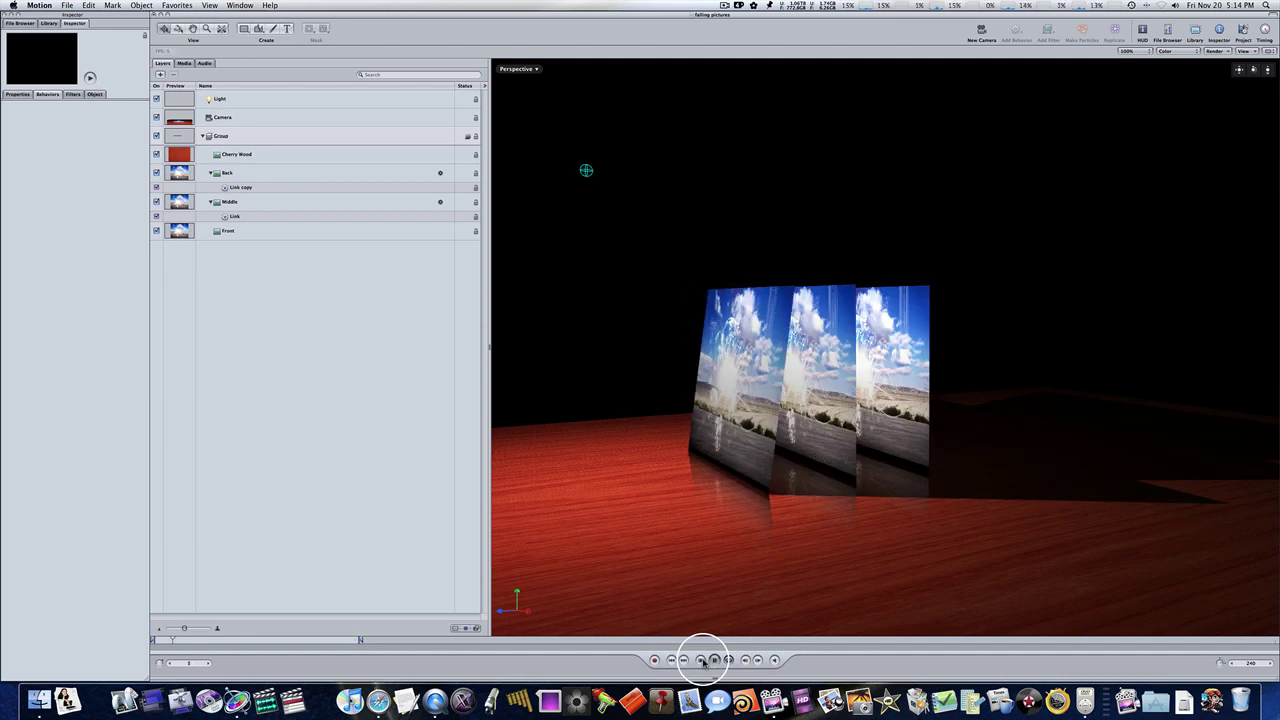